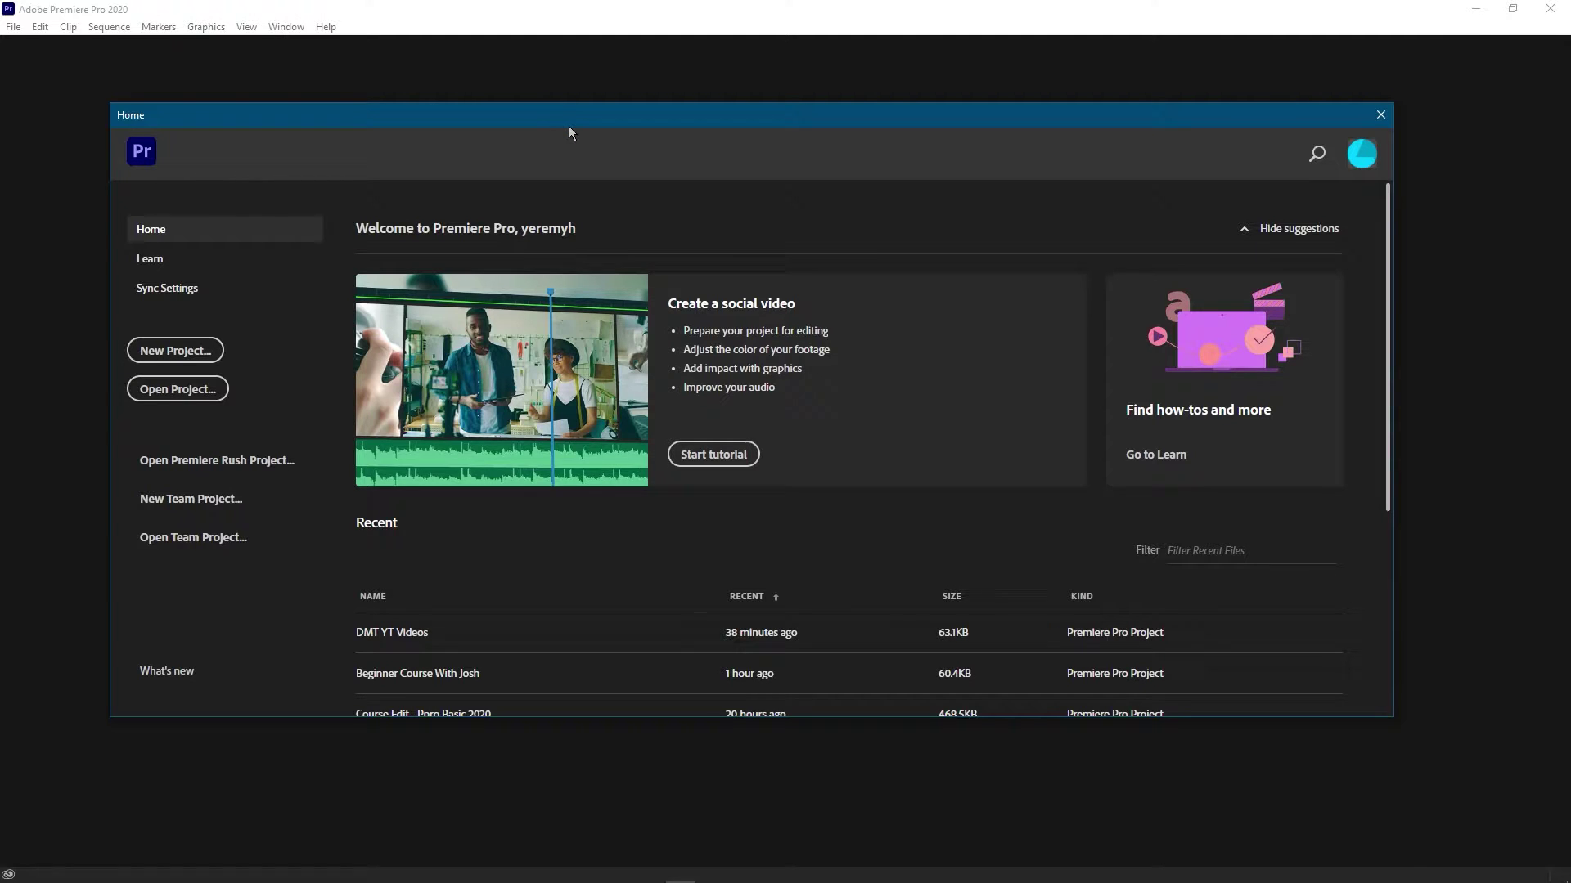
# Start a new project from the Home screen and name it 'New Project Example'
pyautogui.click(208, 356)
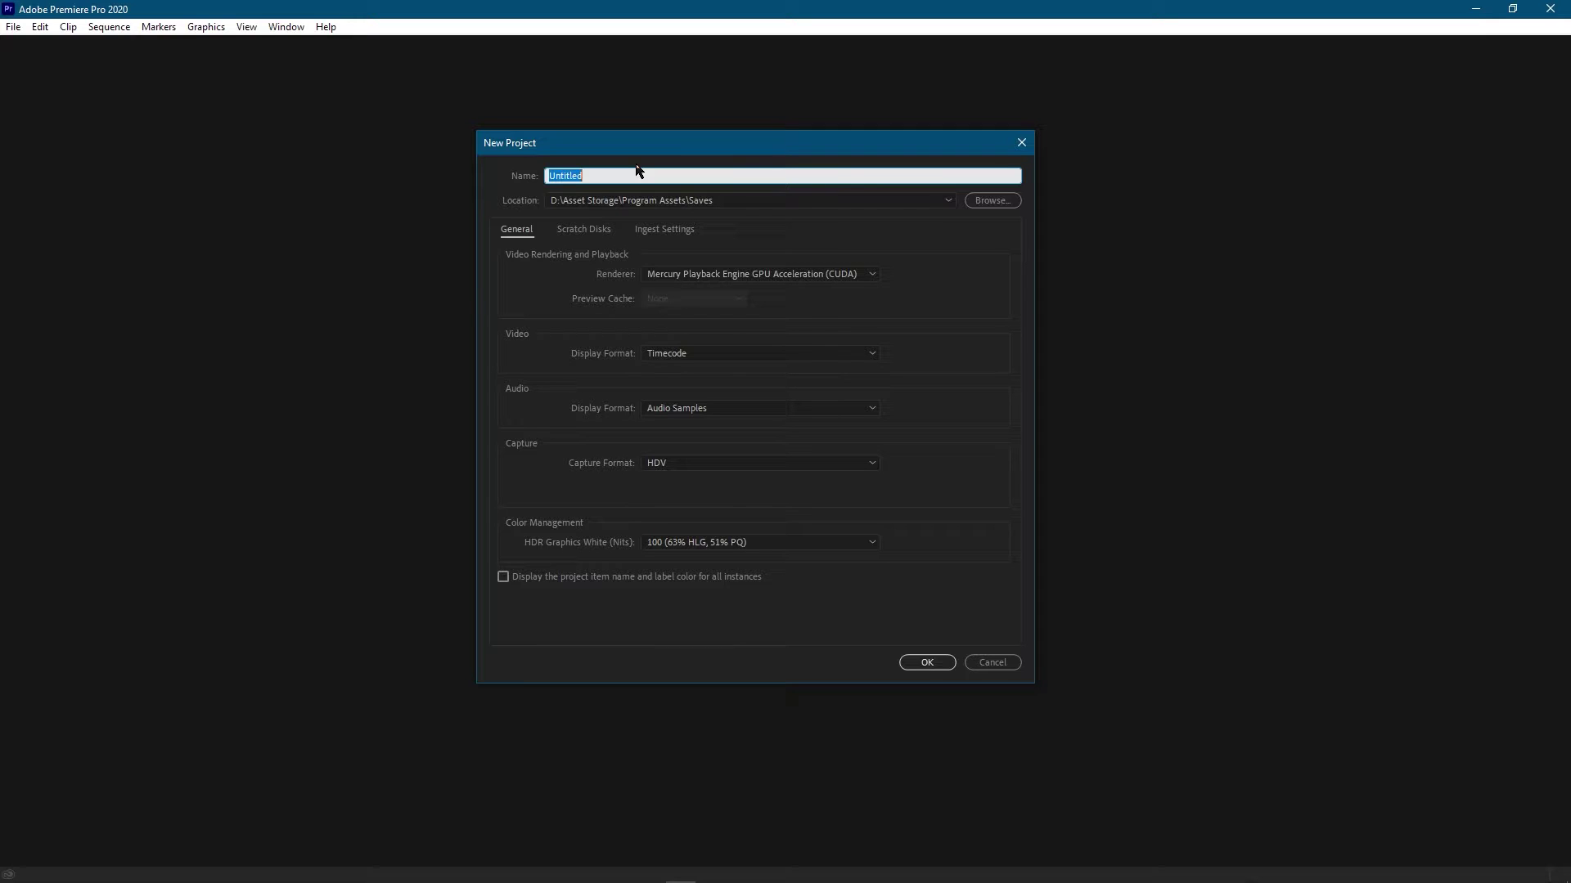
pyautogui.write('New Project Example')
pyautogui.click(585, 230)
pyautogui.click(653, 233)
pyautogui.click(517, 234)
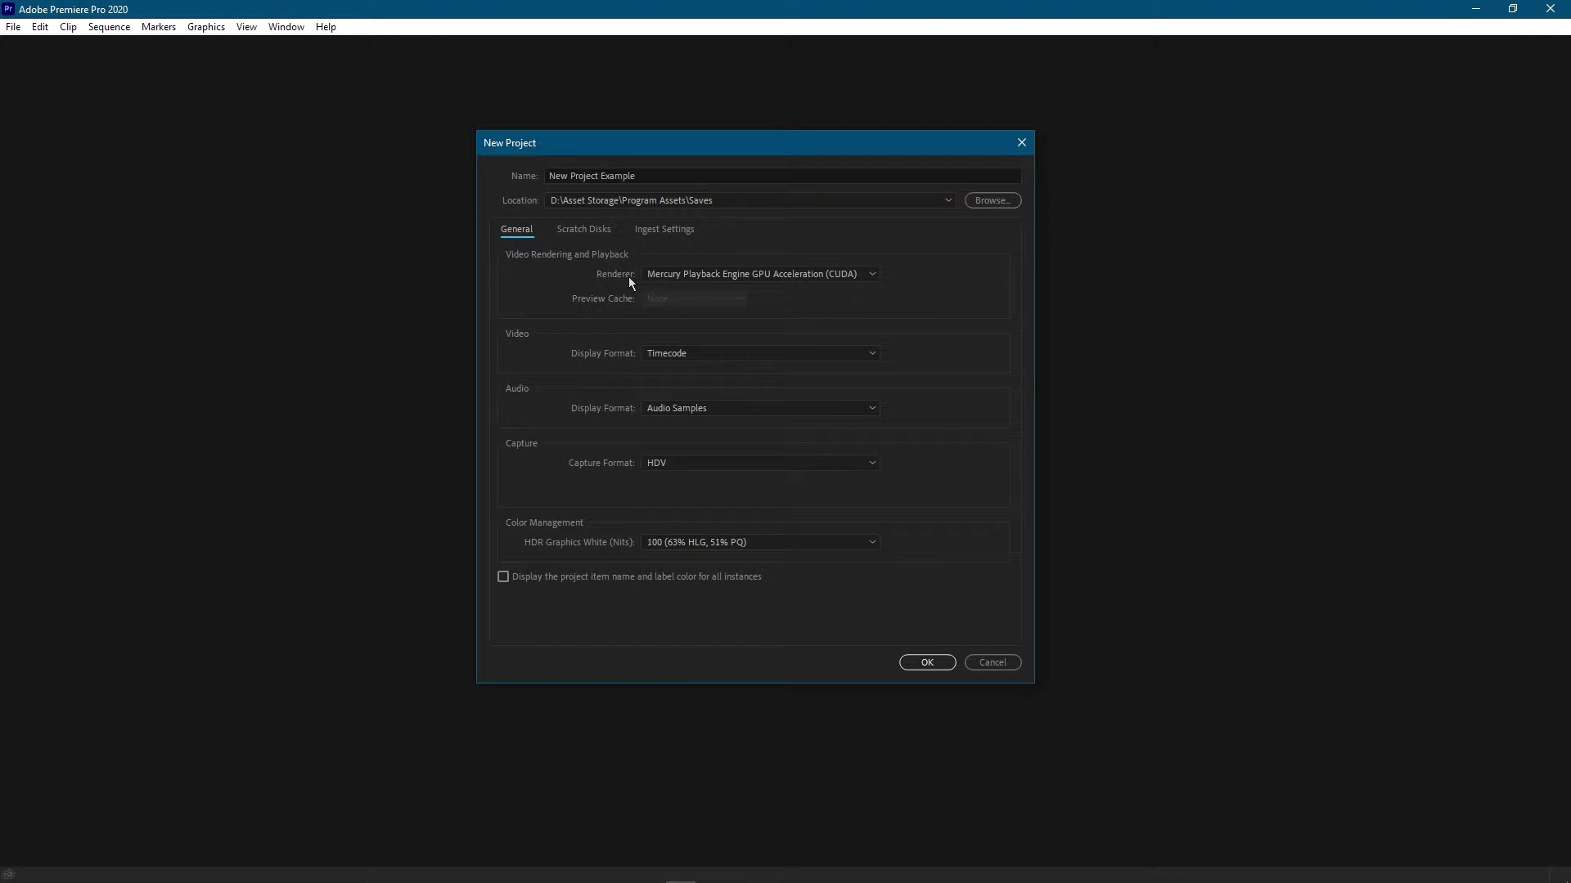
pyautogui.click(668, 275)
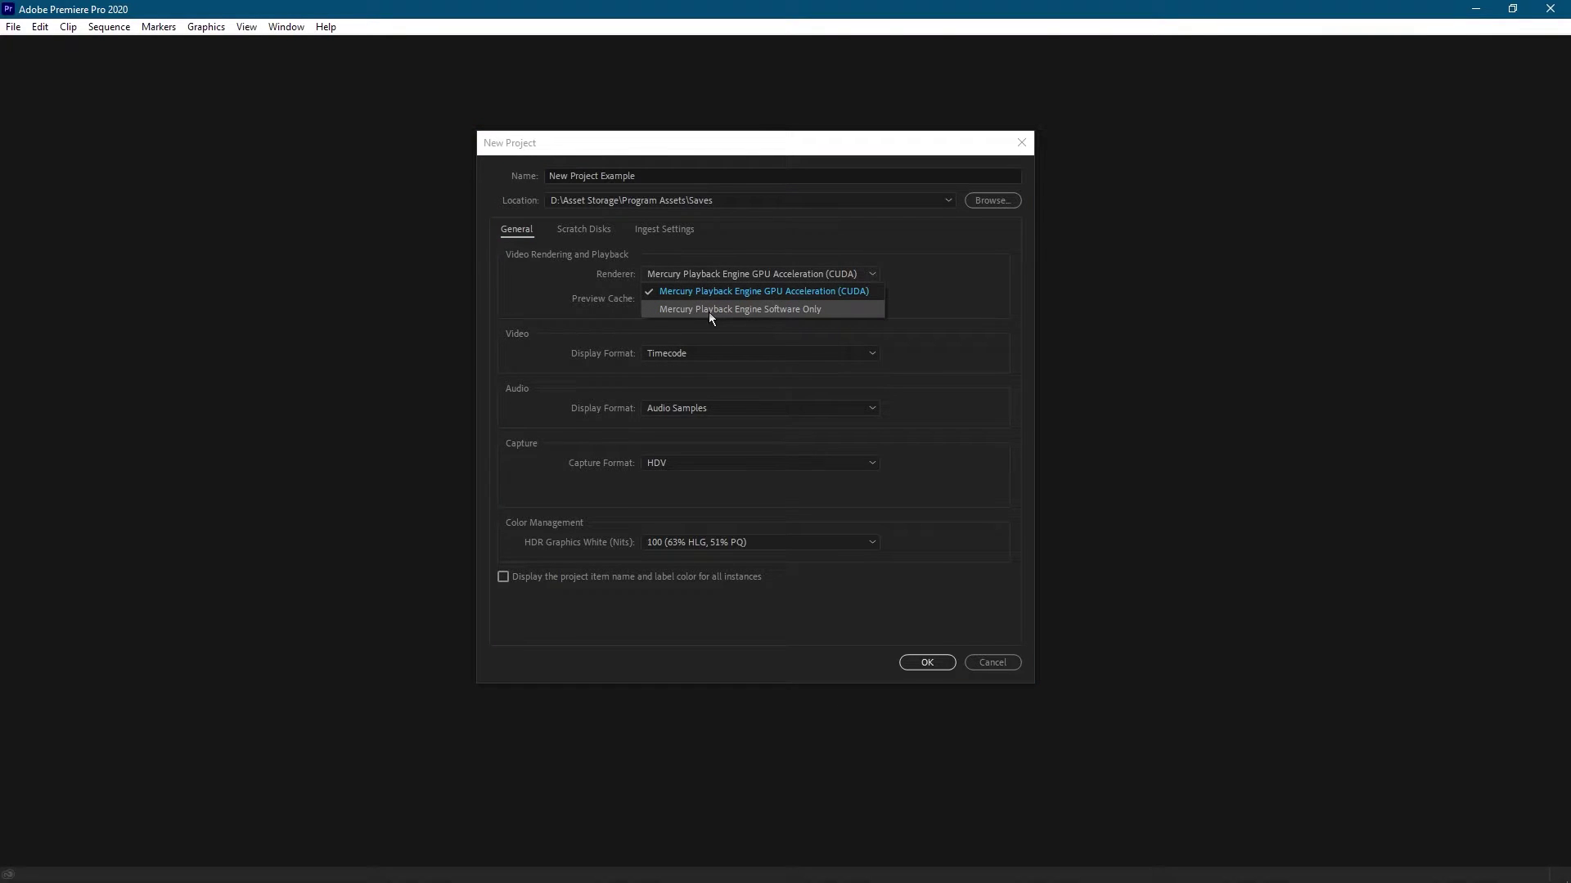
pyautogui.click(685, 312)
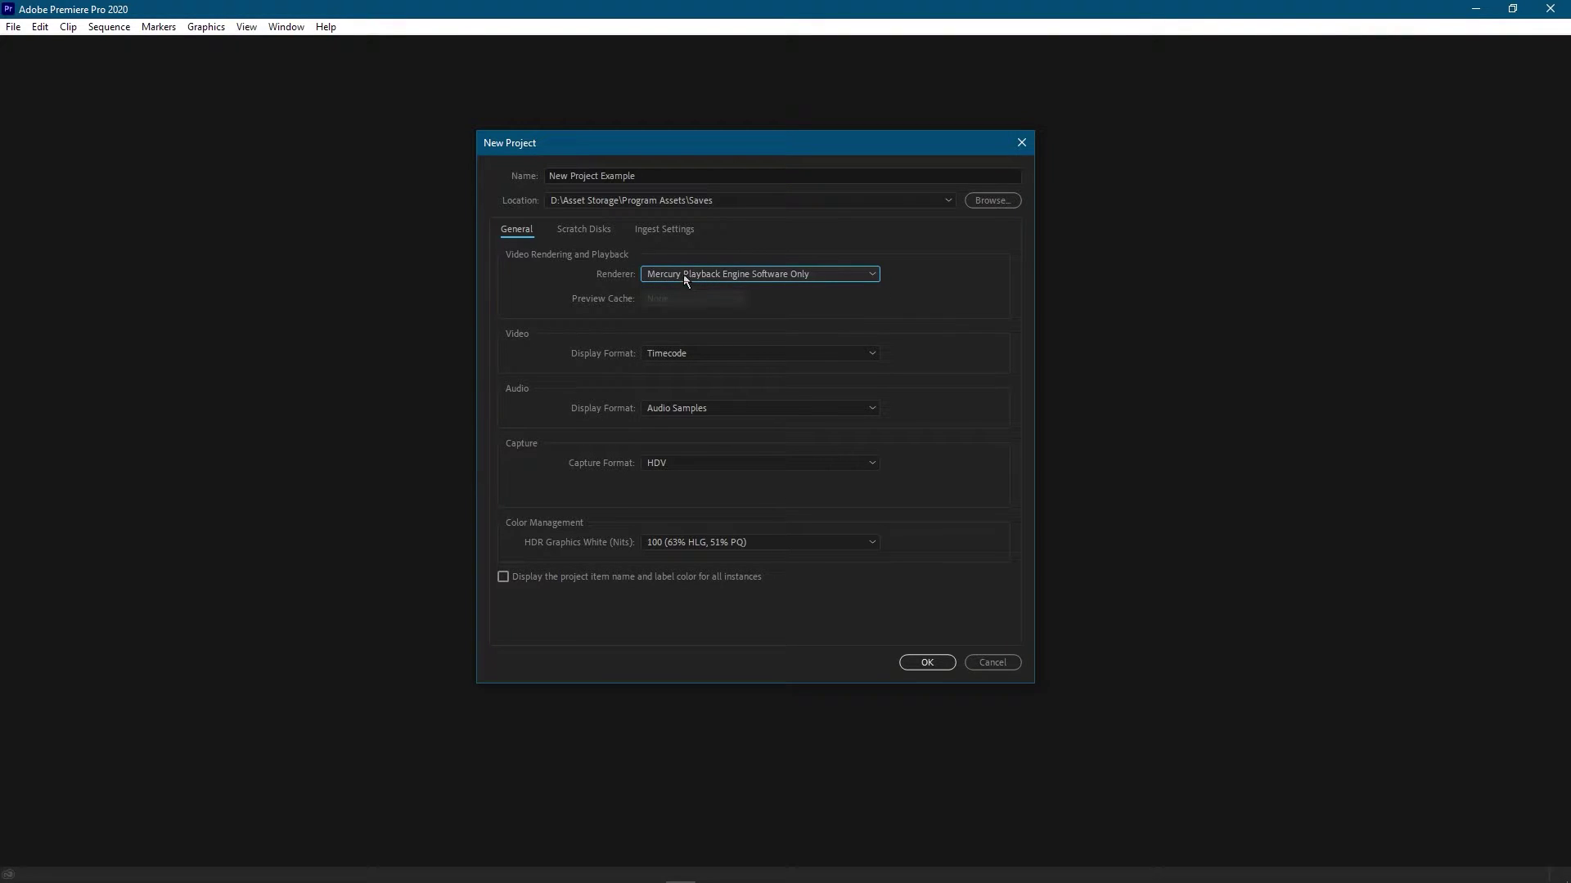
pyautogui.click(819, 276)
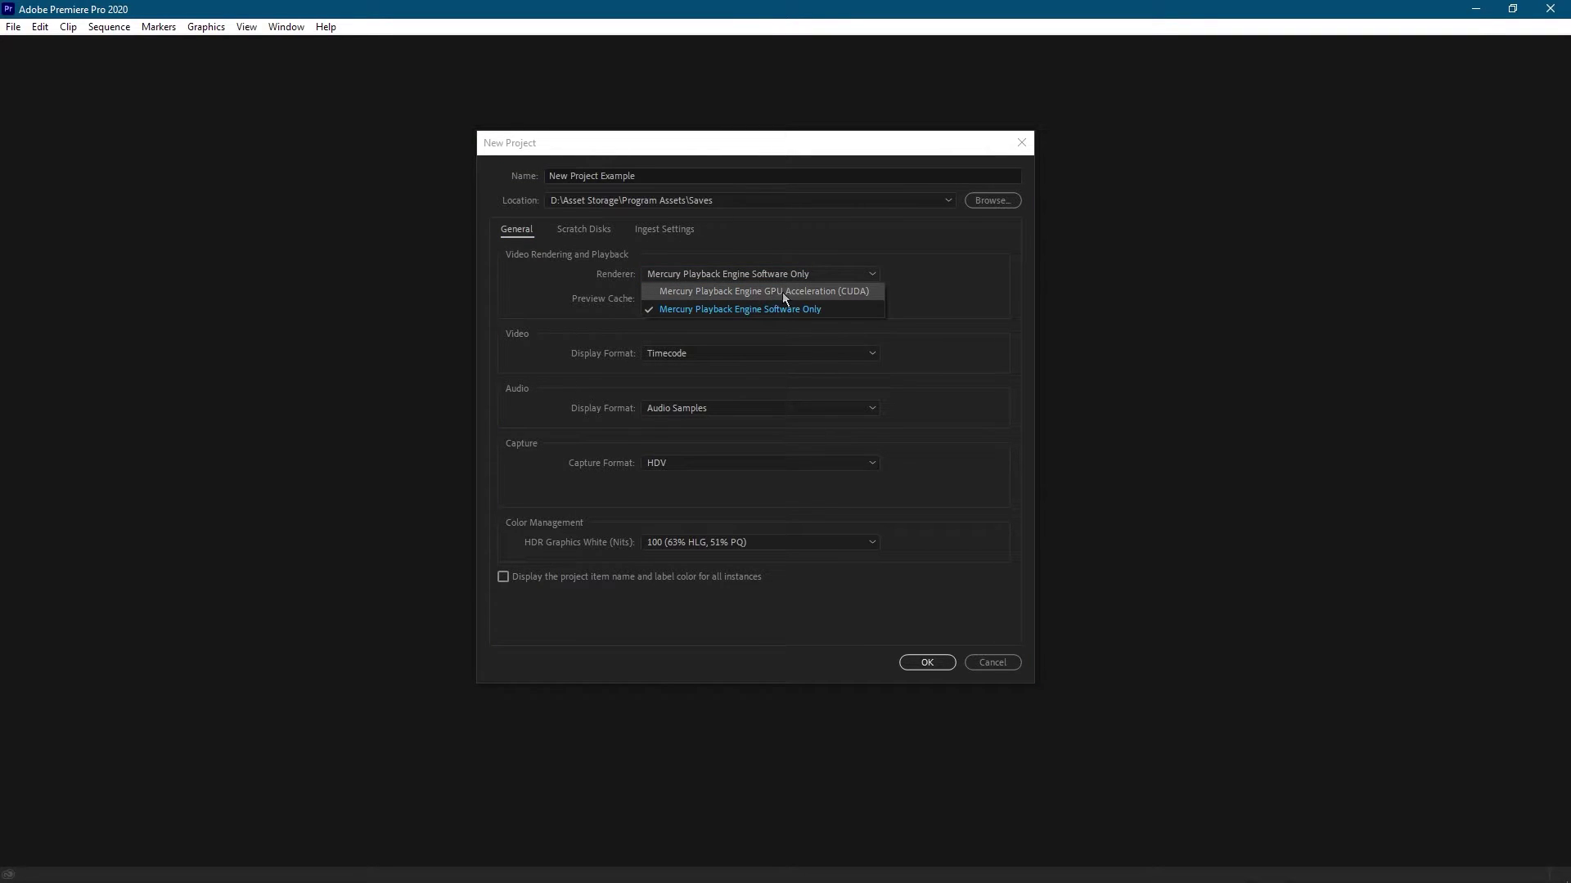
pyautogui.click(834, 292)
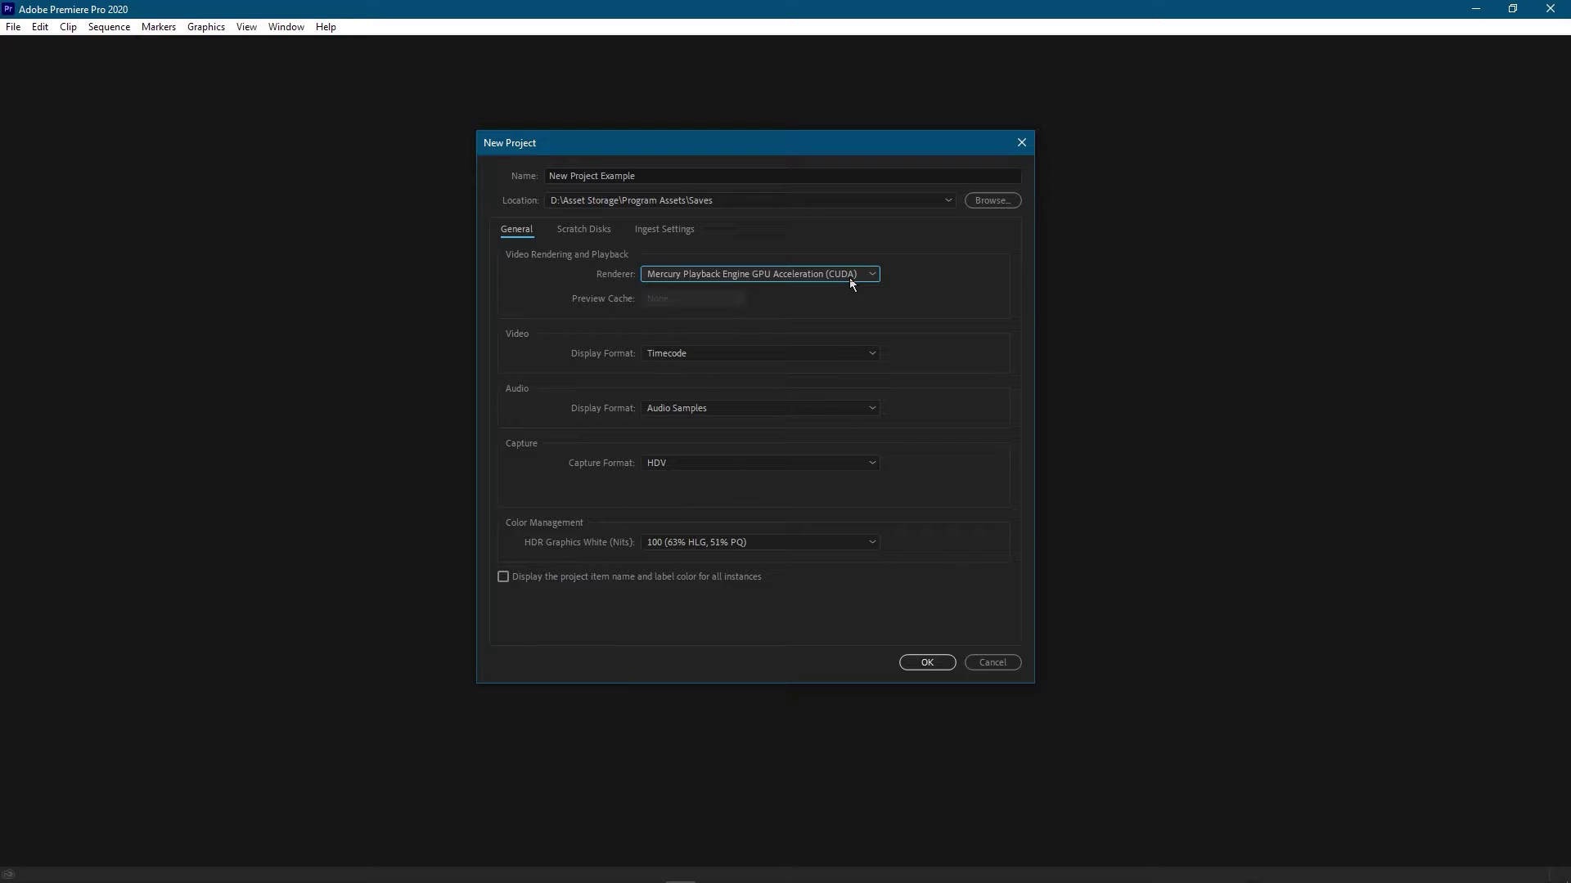
pyautogui.click(851, 280)
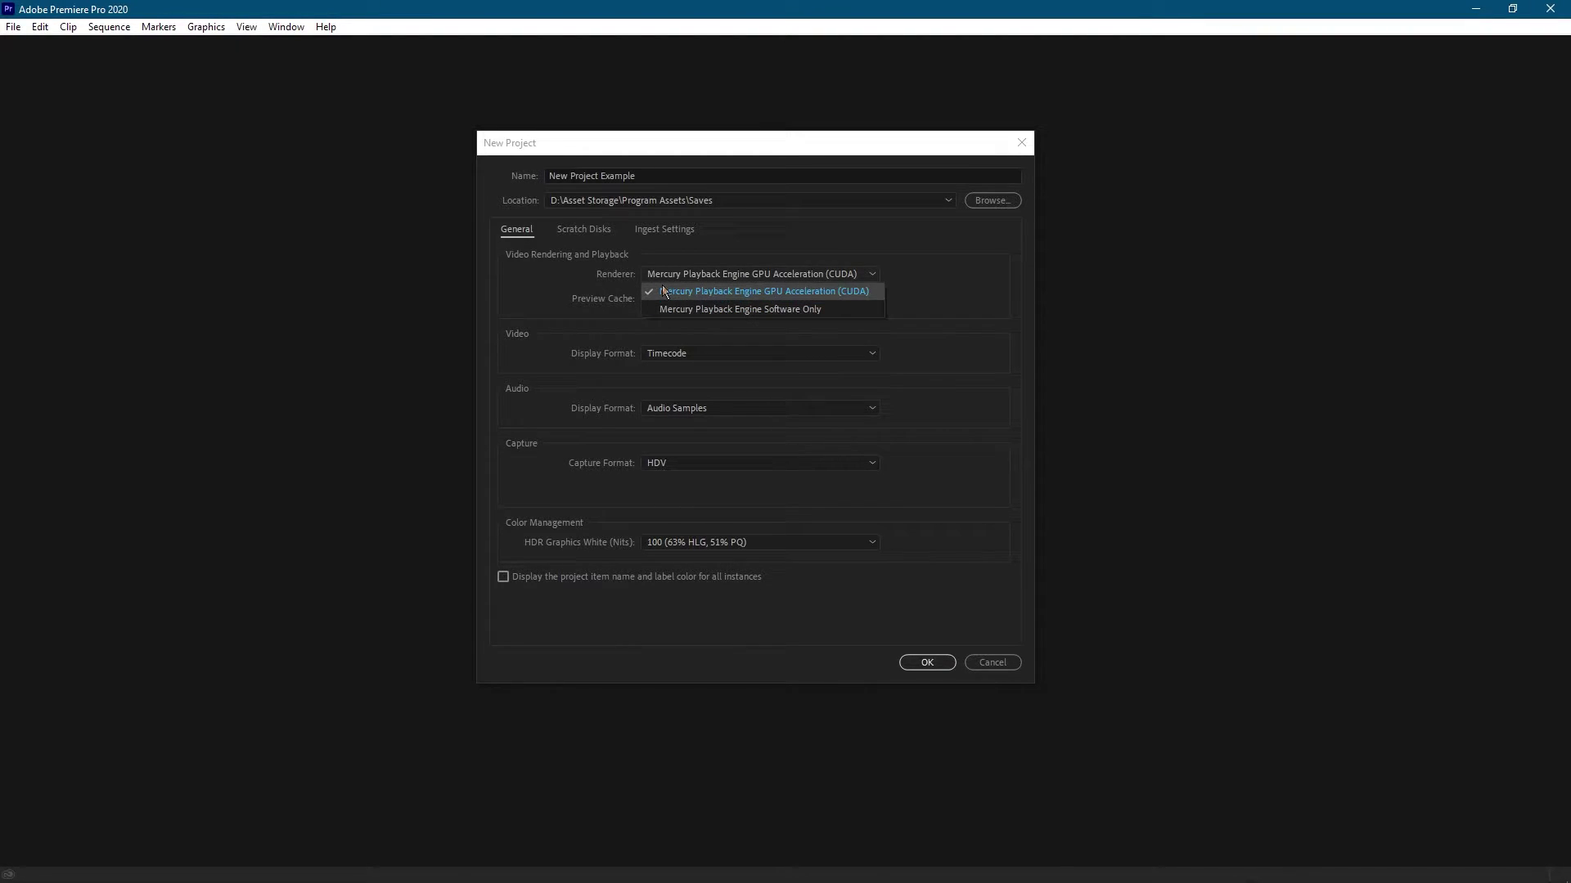
pyautogui.click(729, 289)
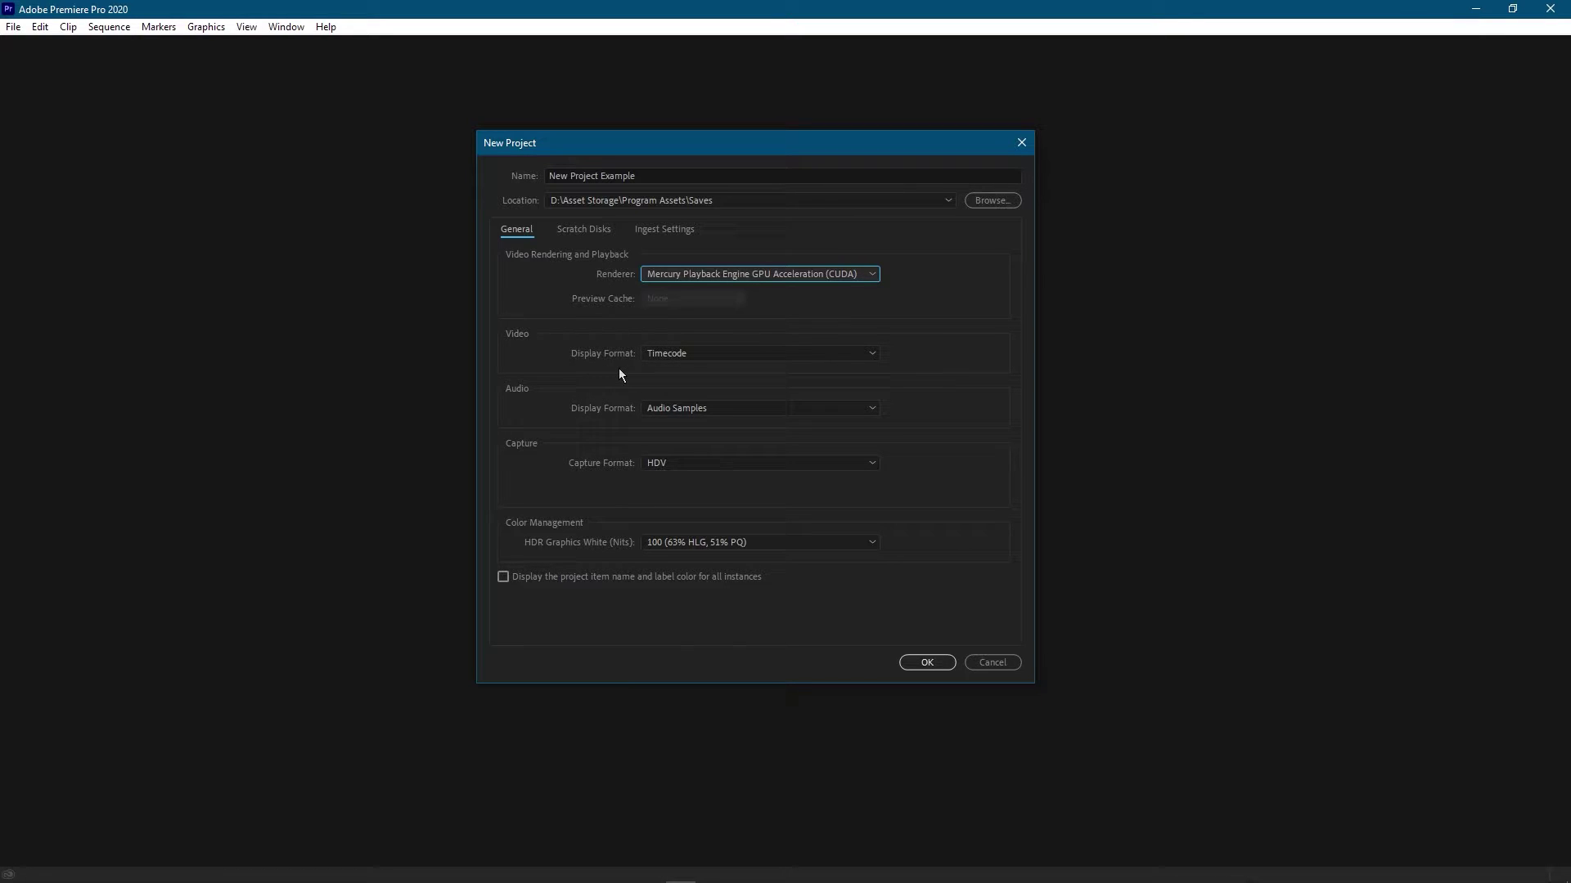
pyautogui.click(687, 352)
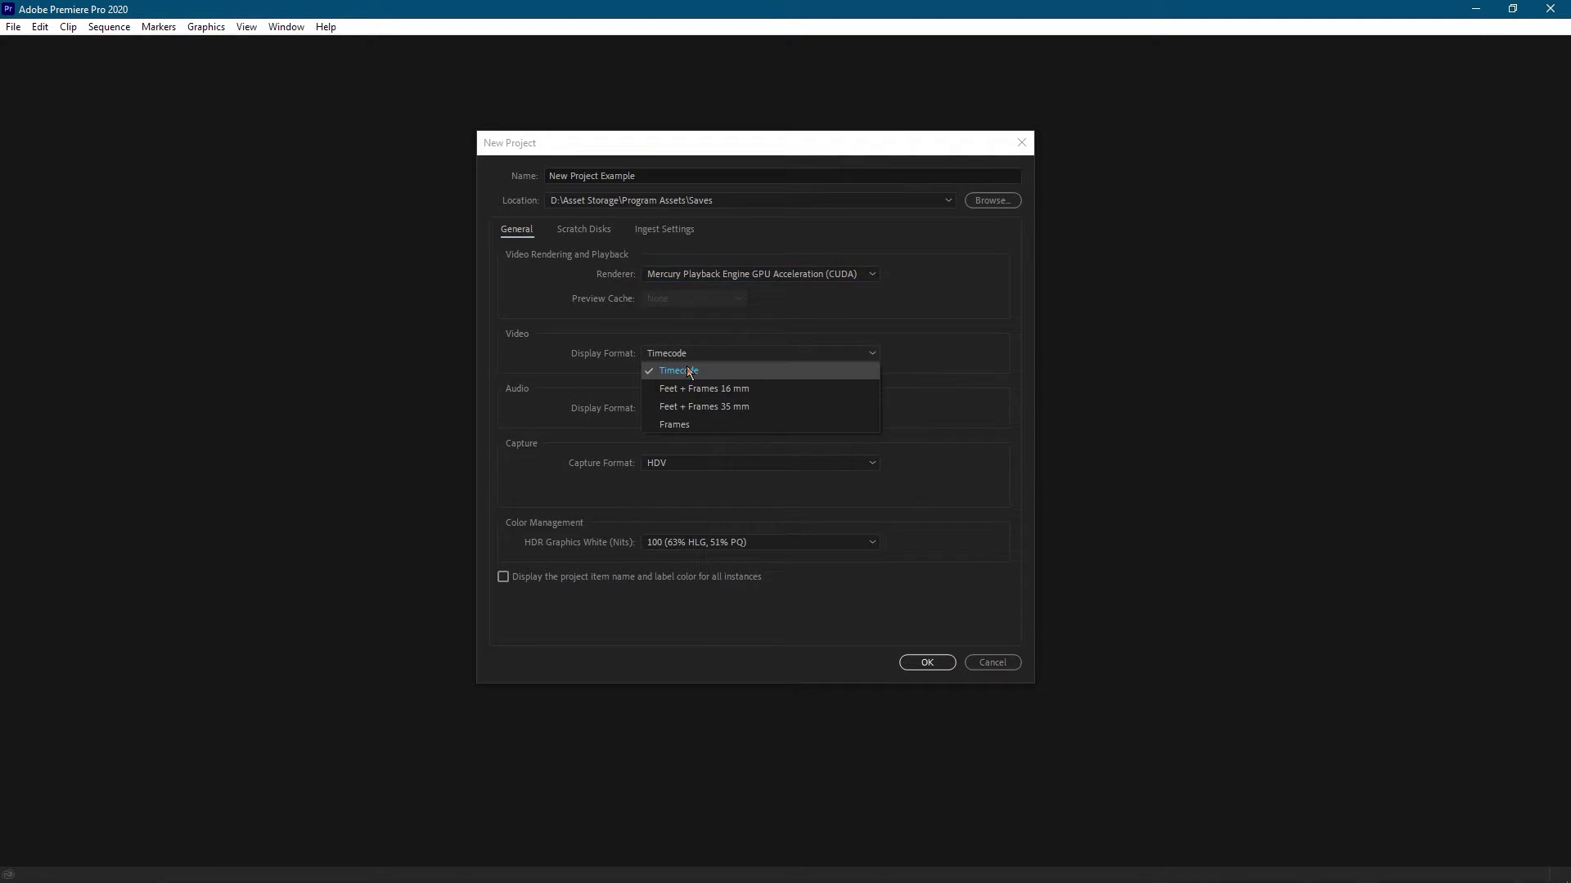
pyautogui.click(746, 374)
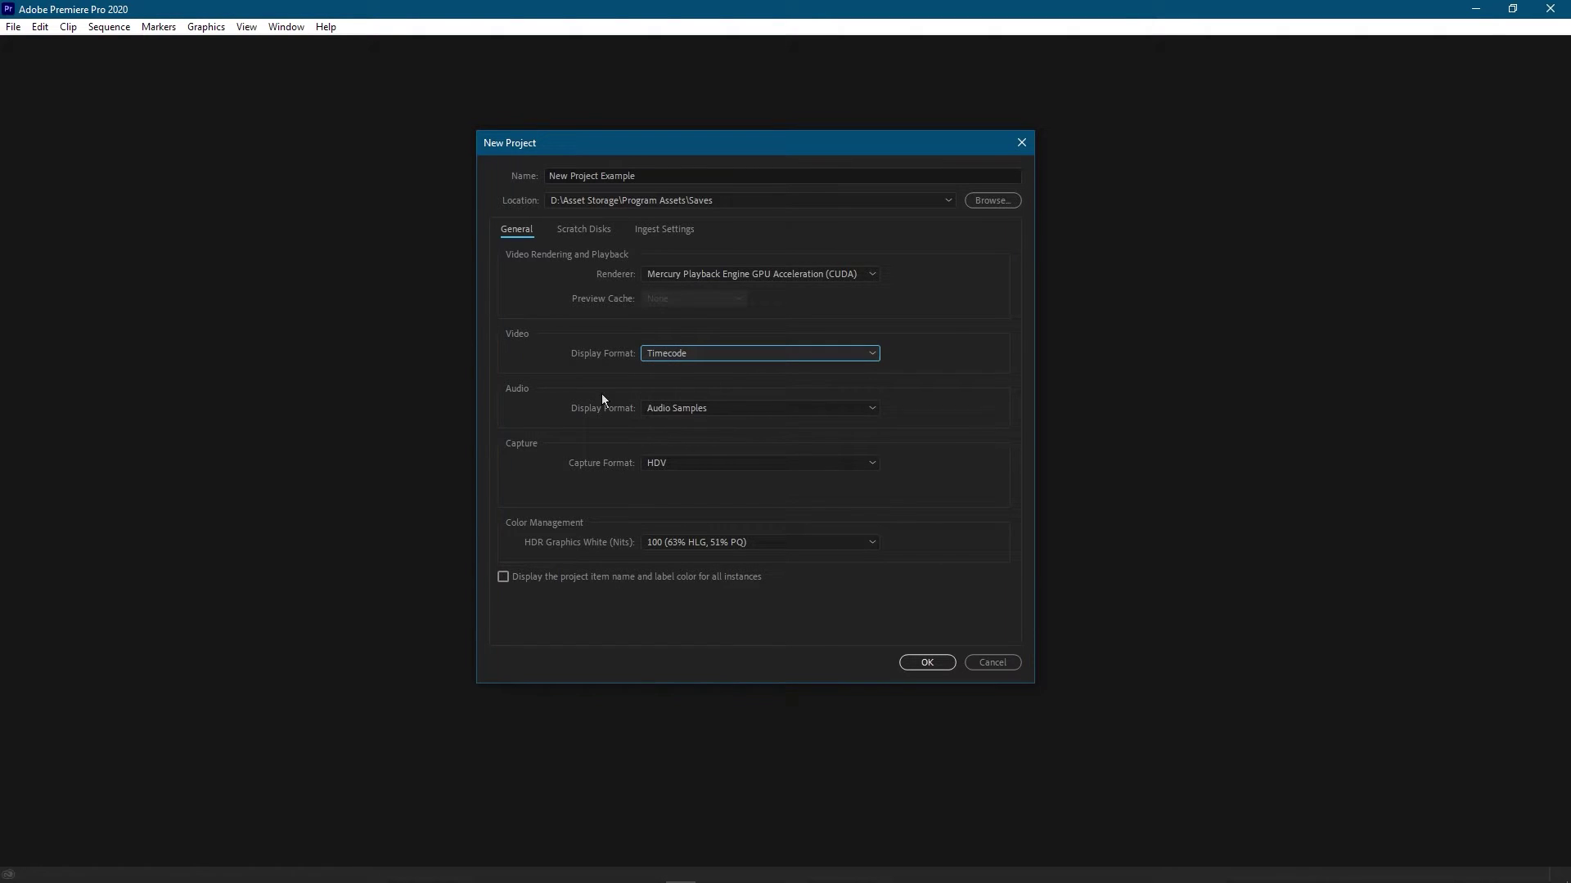
pyautogui.click(702, 408)
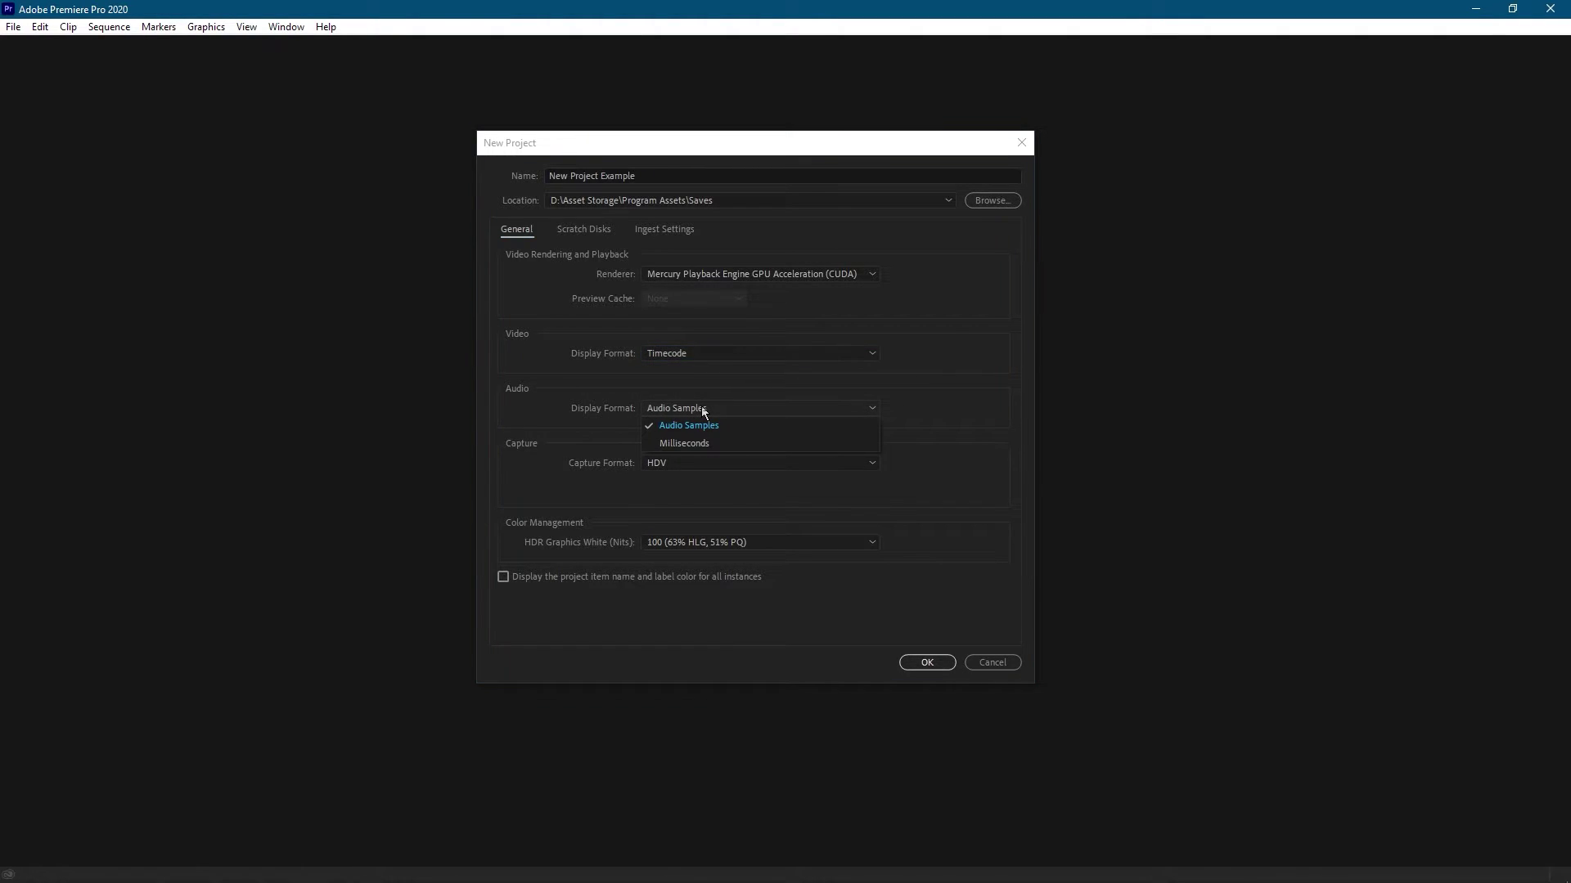
pyautogui.click(702, 409)
pyautogui.click(702, 409)
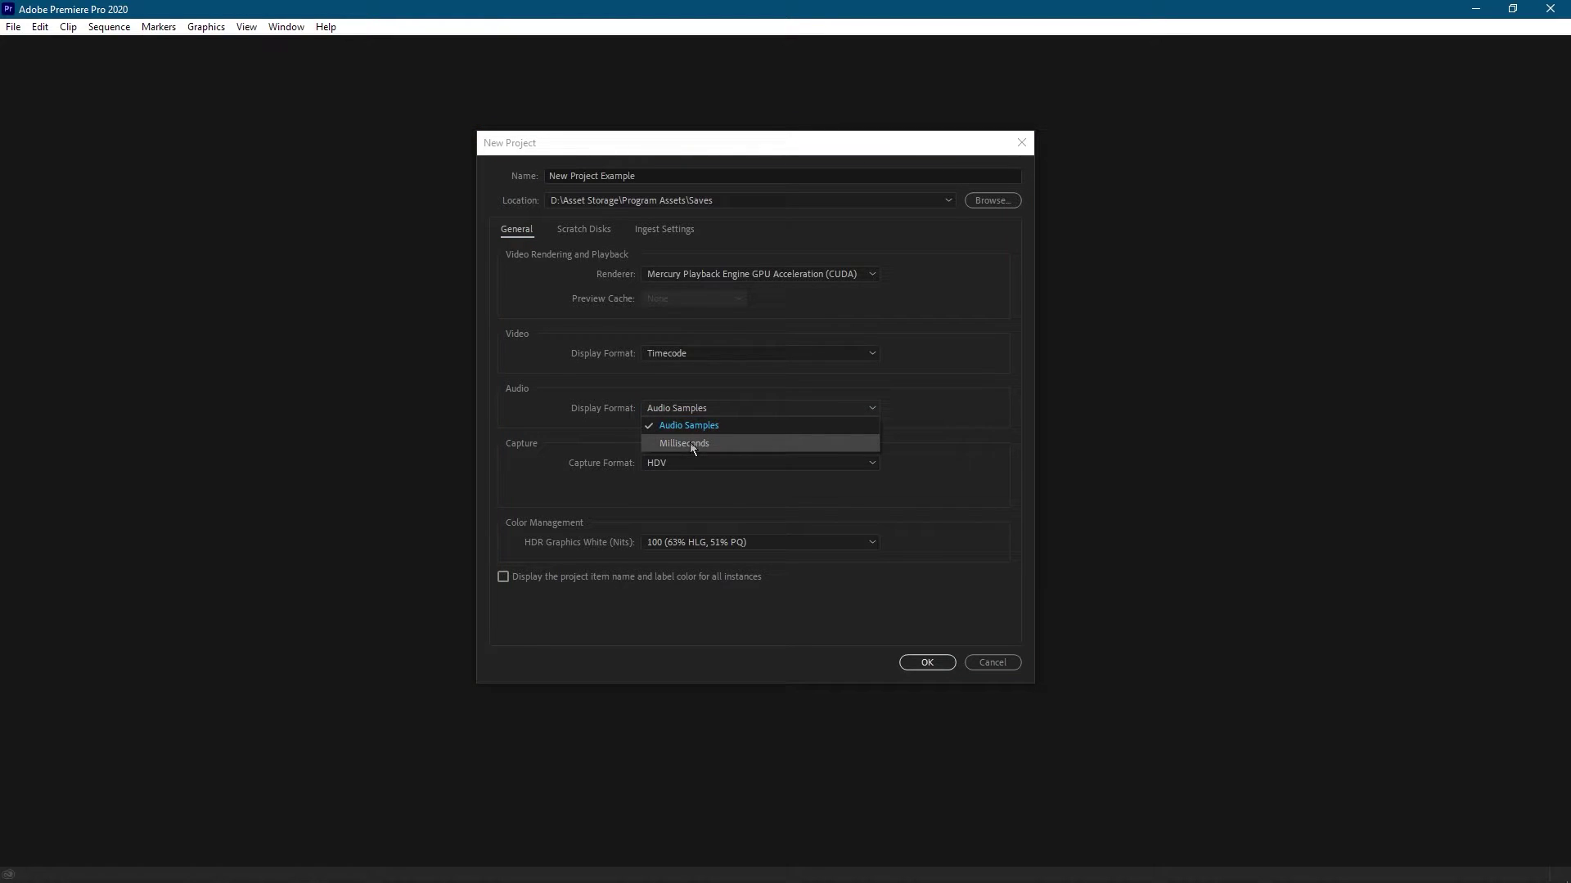
pyautogui.click(744, 412)
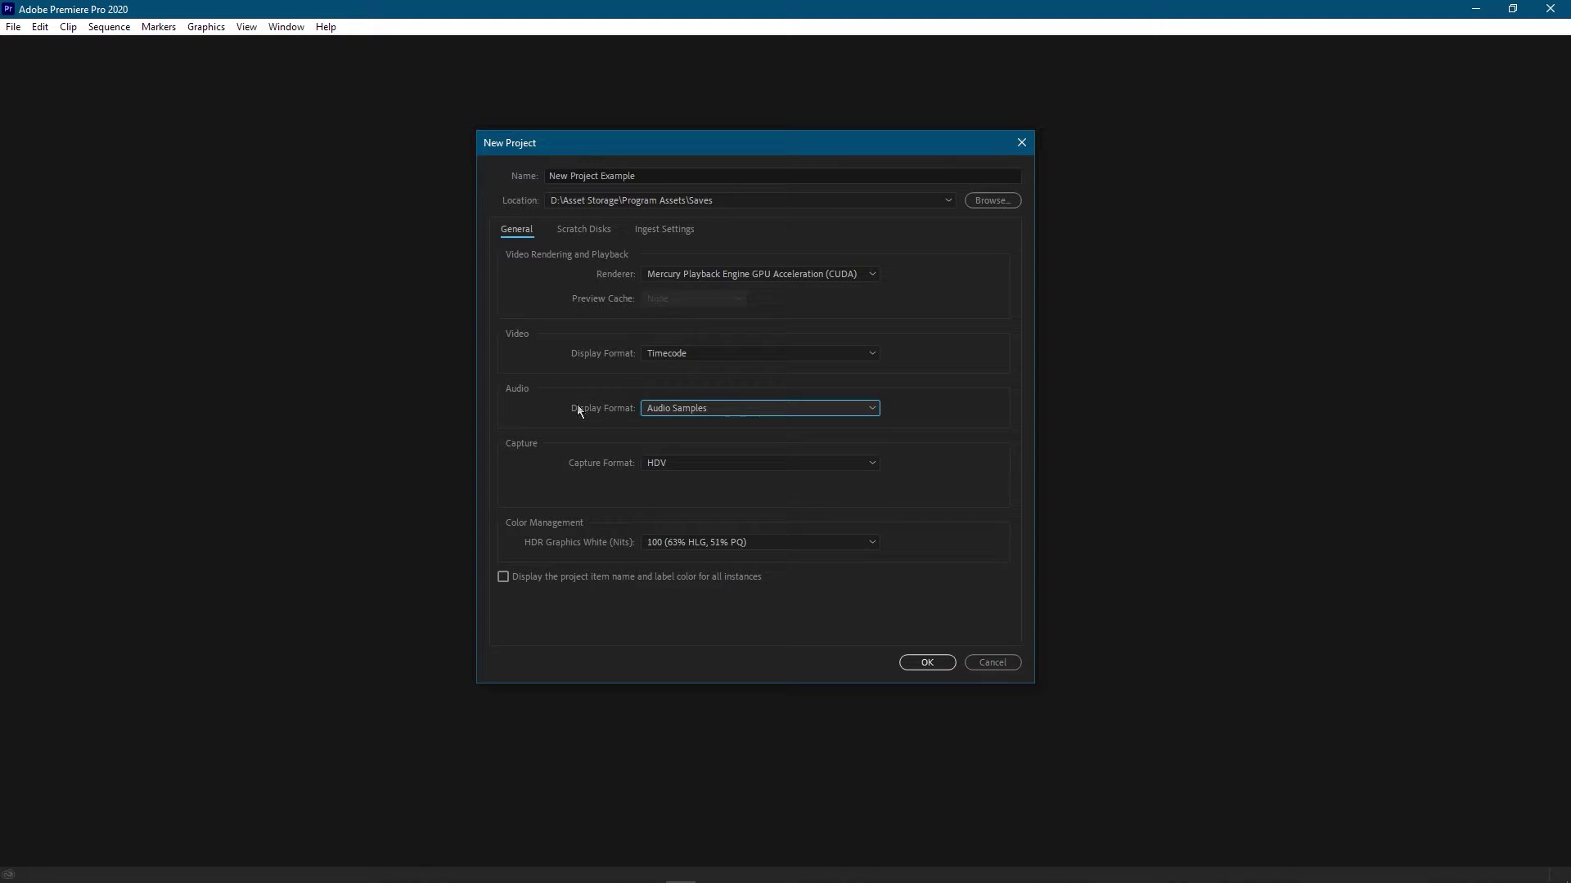
pyautogui.click(684, 463)
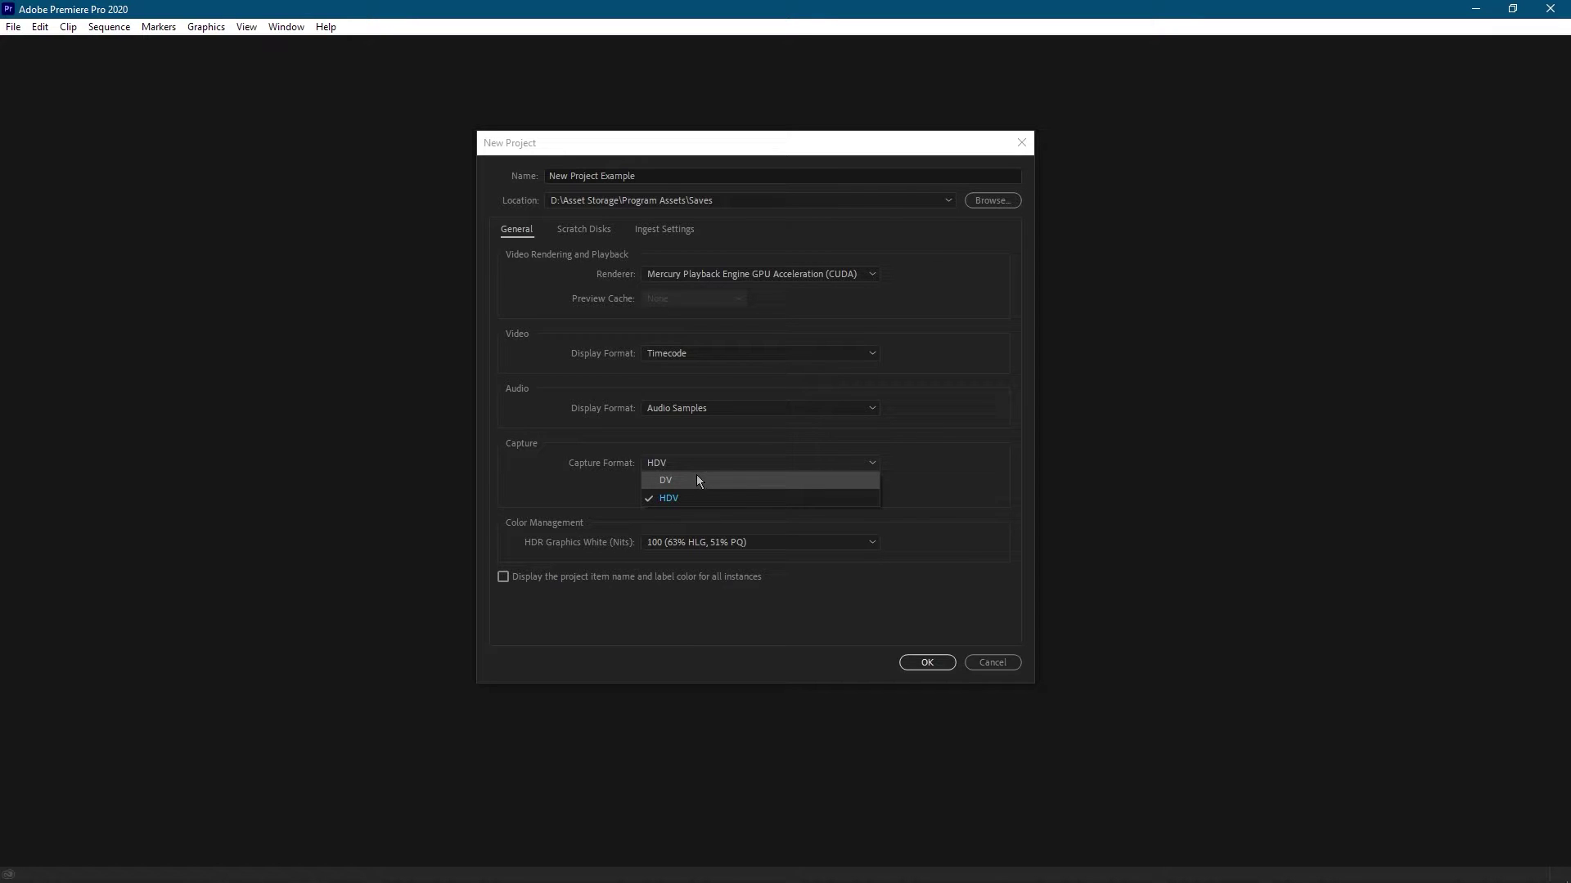
pyautogui.click(706, 497)
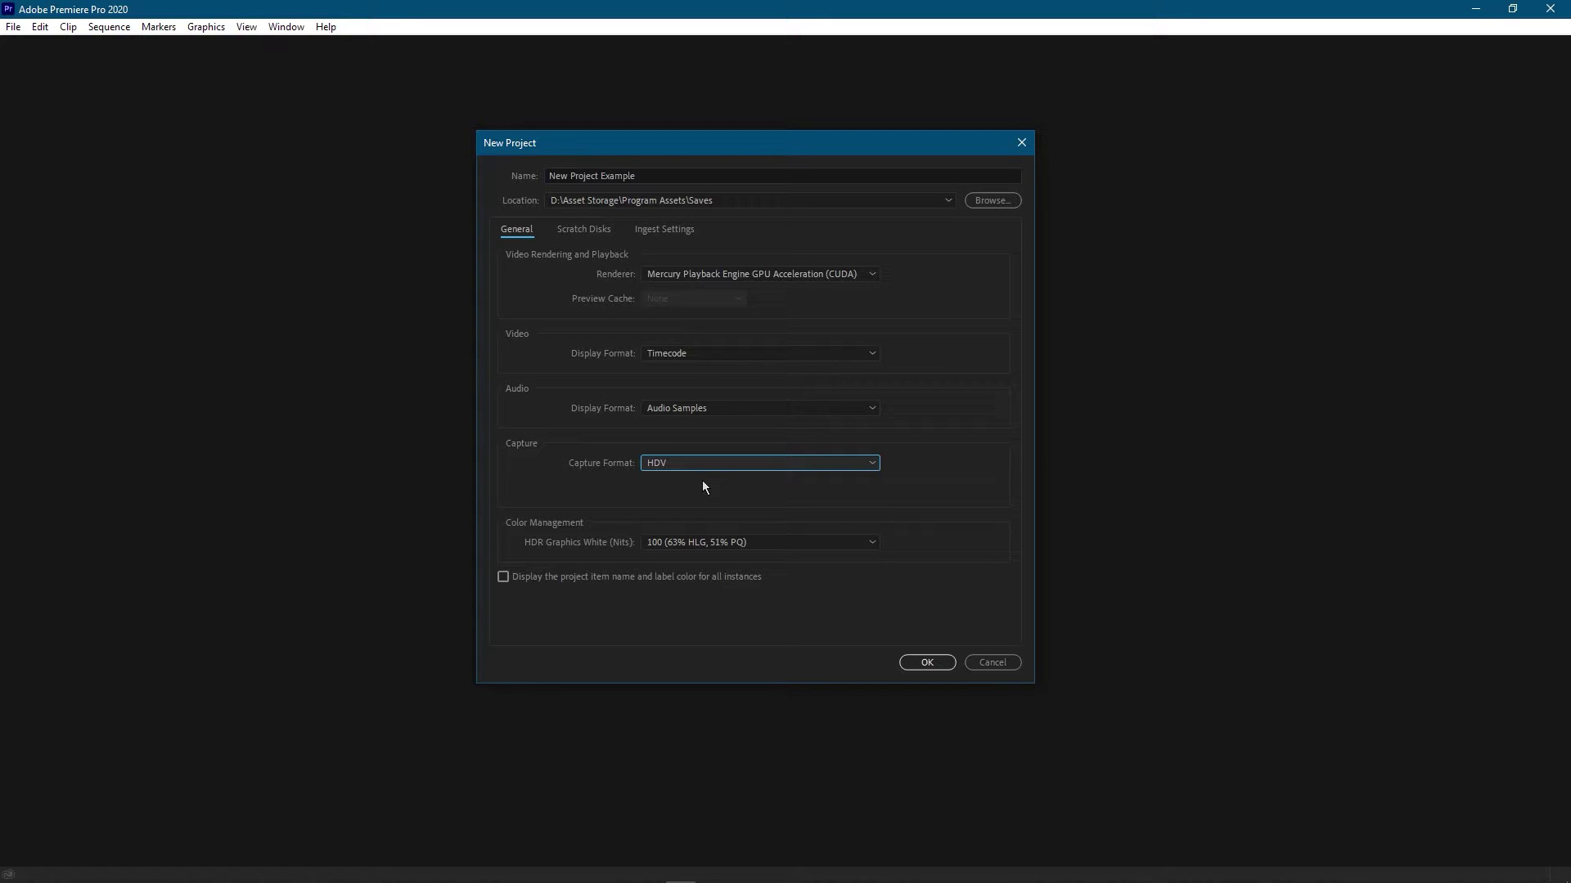
pyautogui.click(705, 459)
pyautogui.click(718, 477)
pyautogui.click(720, 464)
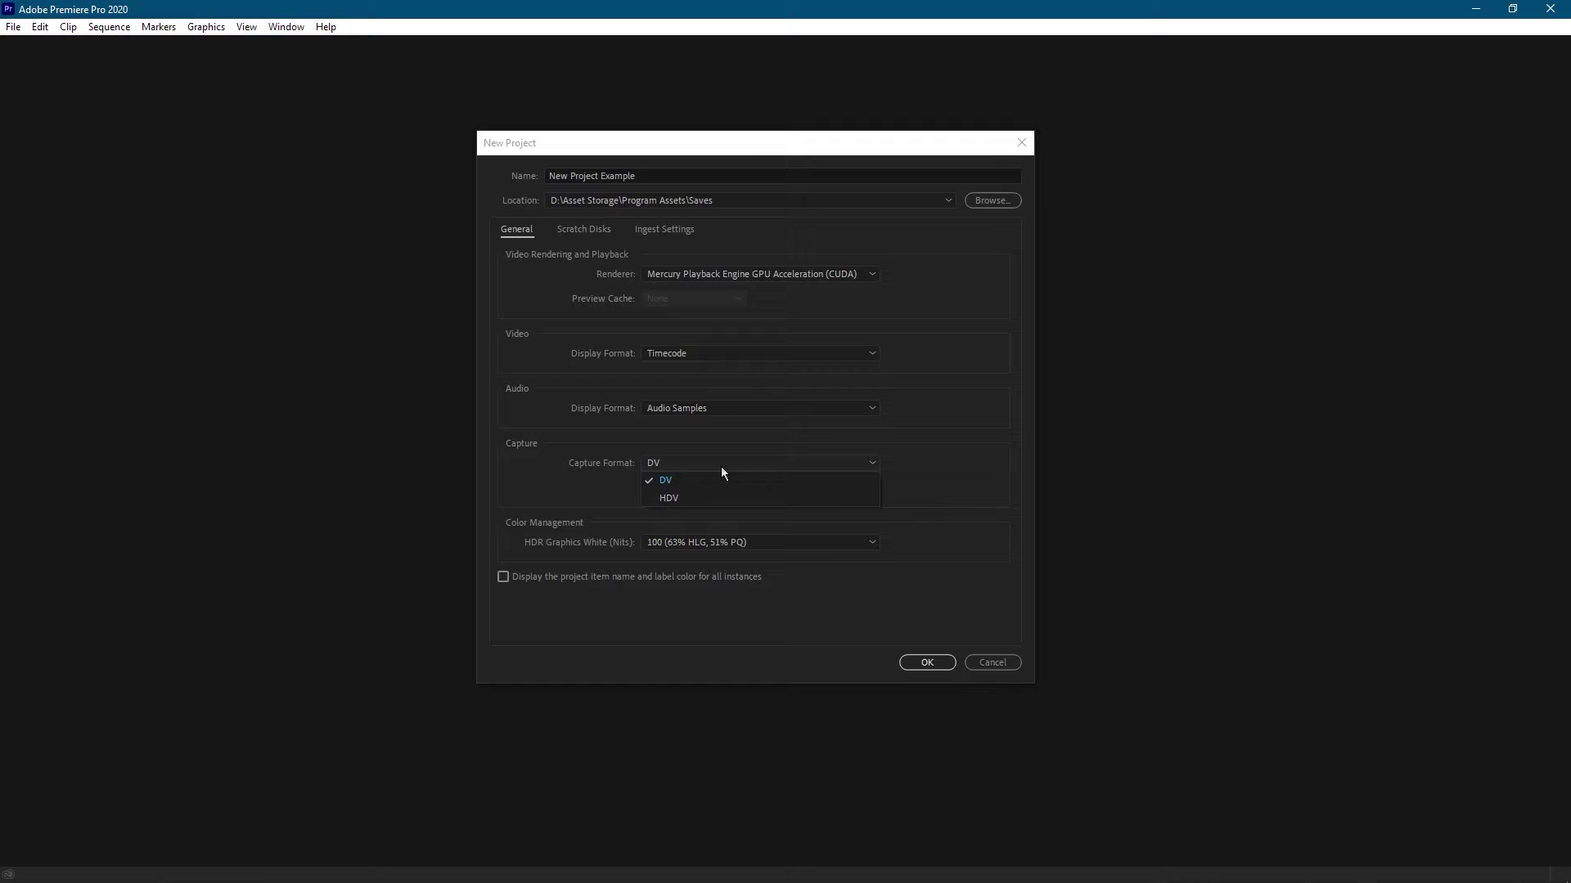
pyautogui.click(724, 495)
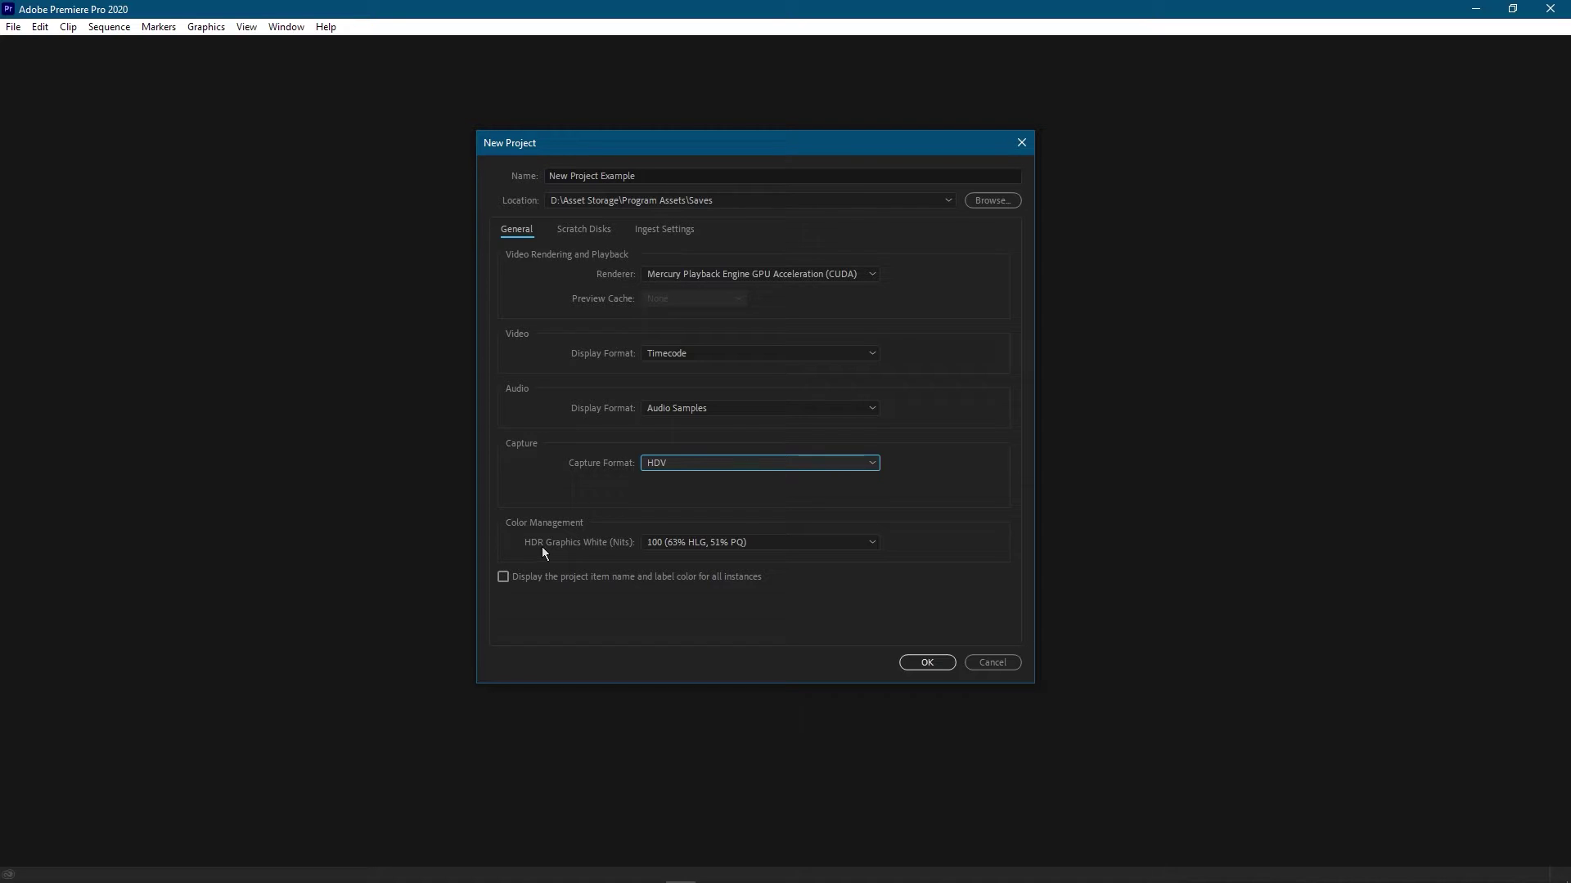
pyautogui.click(651, 545)
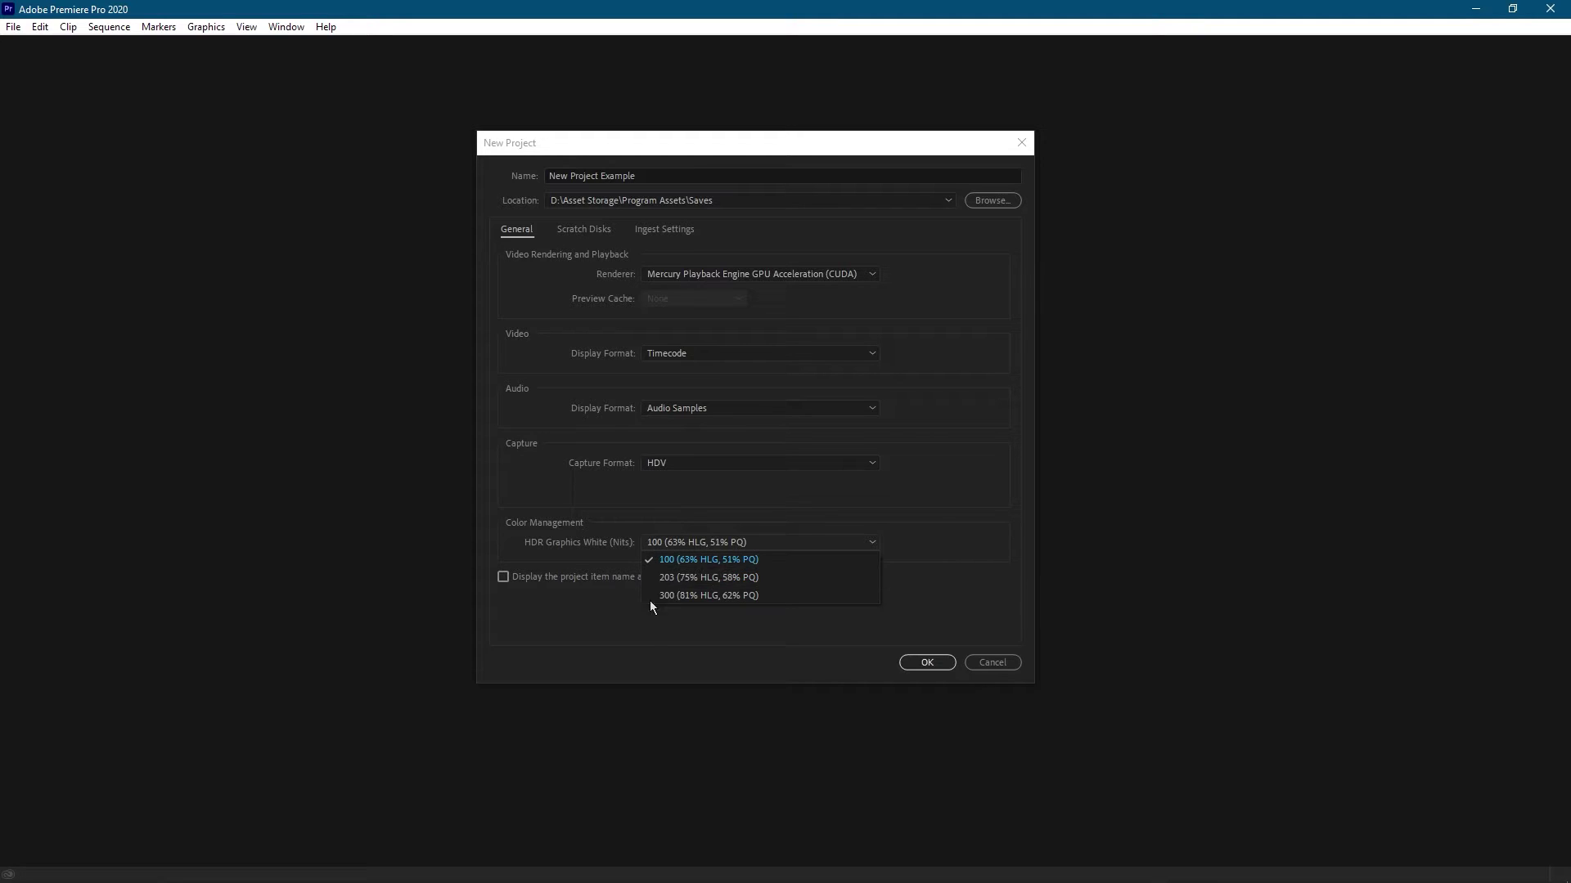
pyautogui.click(721, 562)
pyautogui.click(725, 545)
pyautogui.click(787, 552)
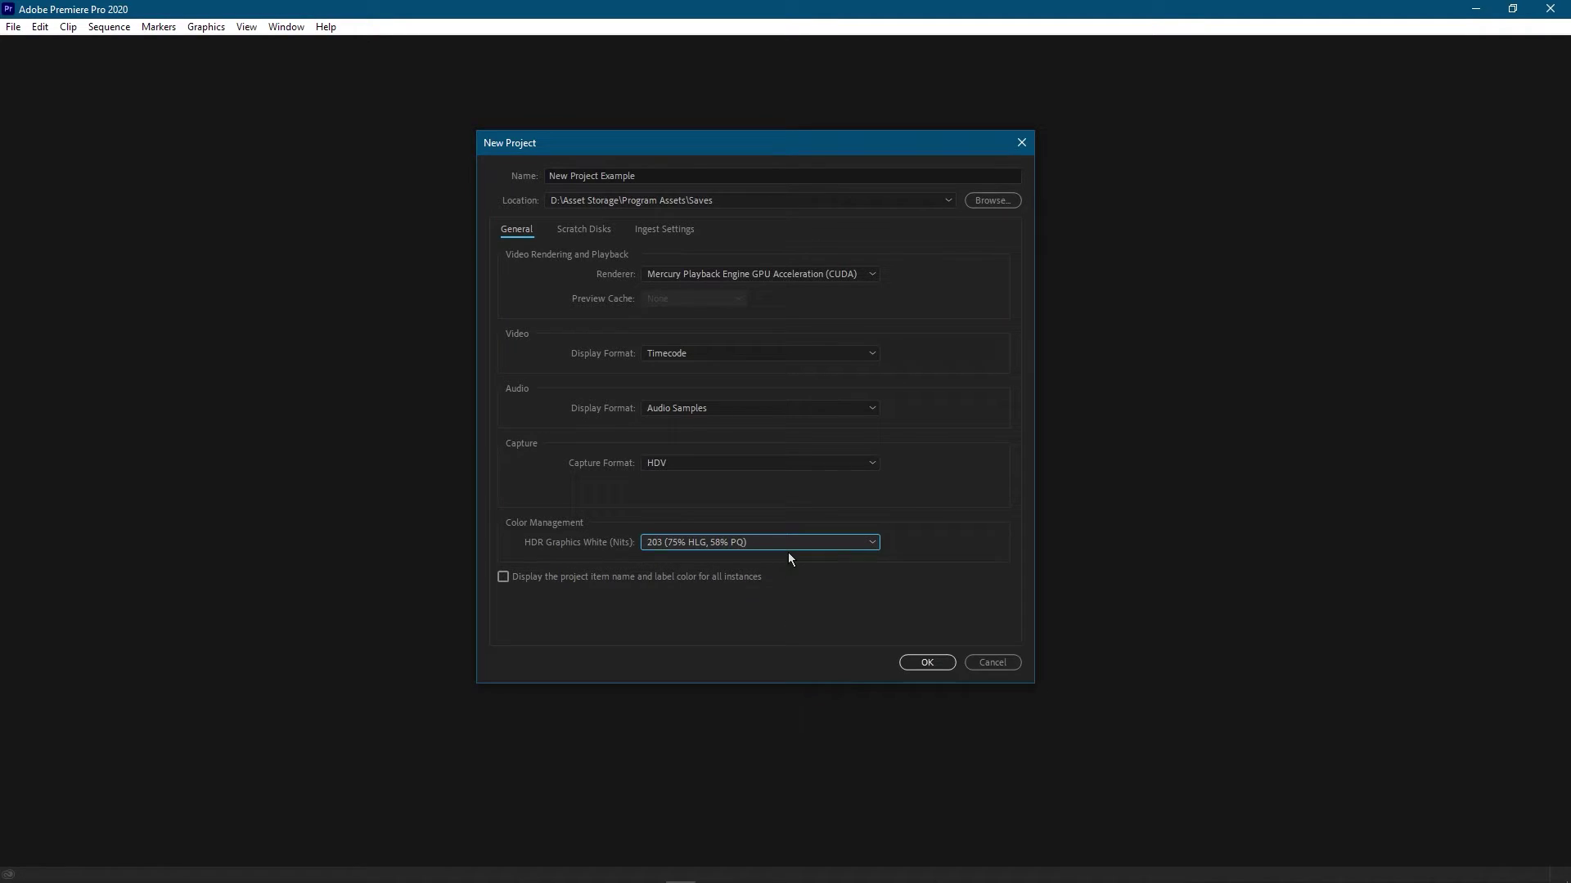
pyautogui.click(785, 548)
pyautogui.click(781, 566)
pyautogui.click(611, 623)
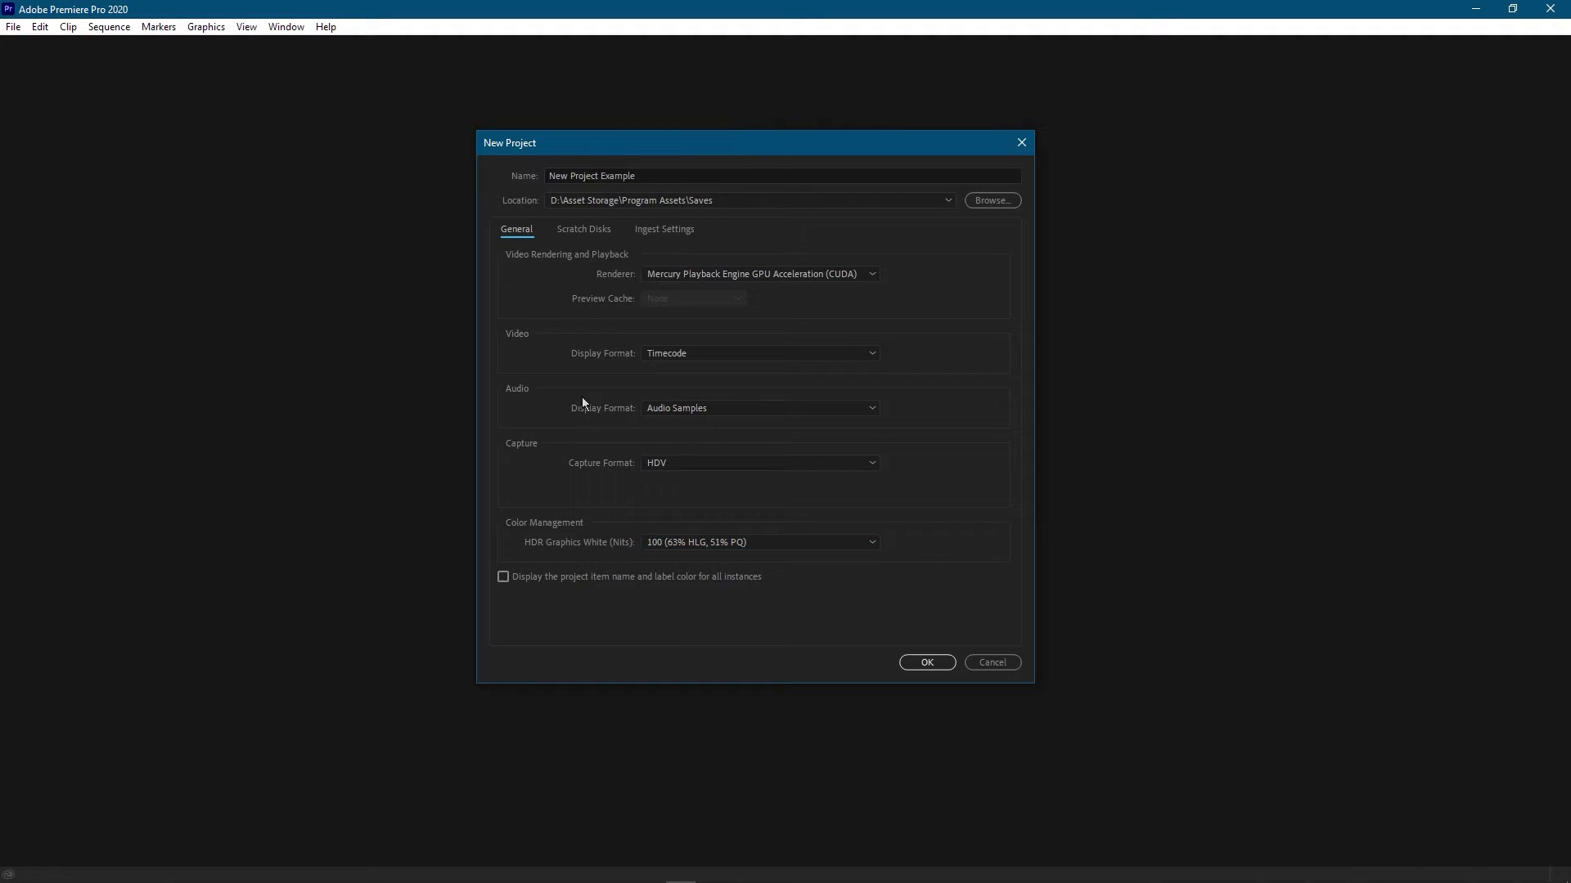
# Show the Scratch Disks locations and move focus to the Project Auto Save path
pyautogui.click(592, 231)
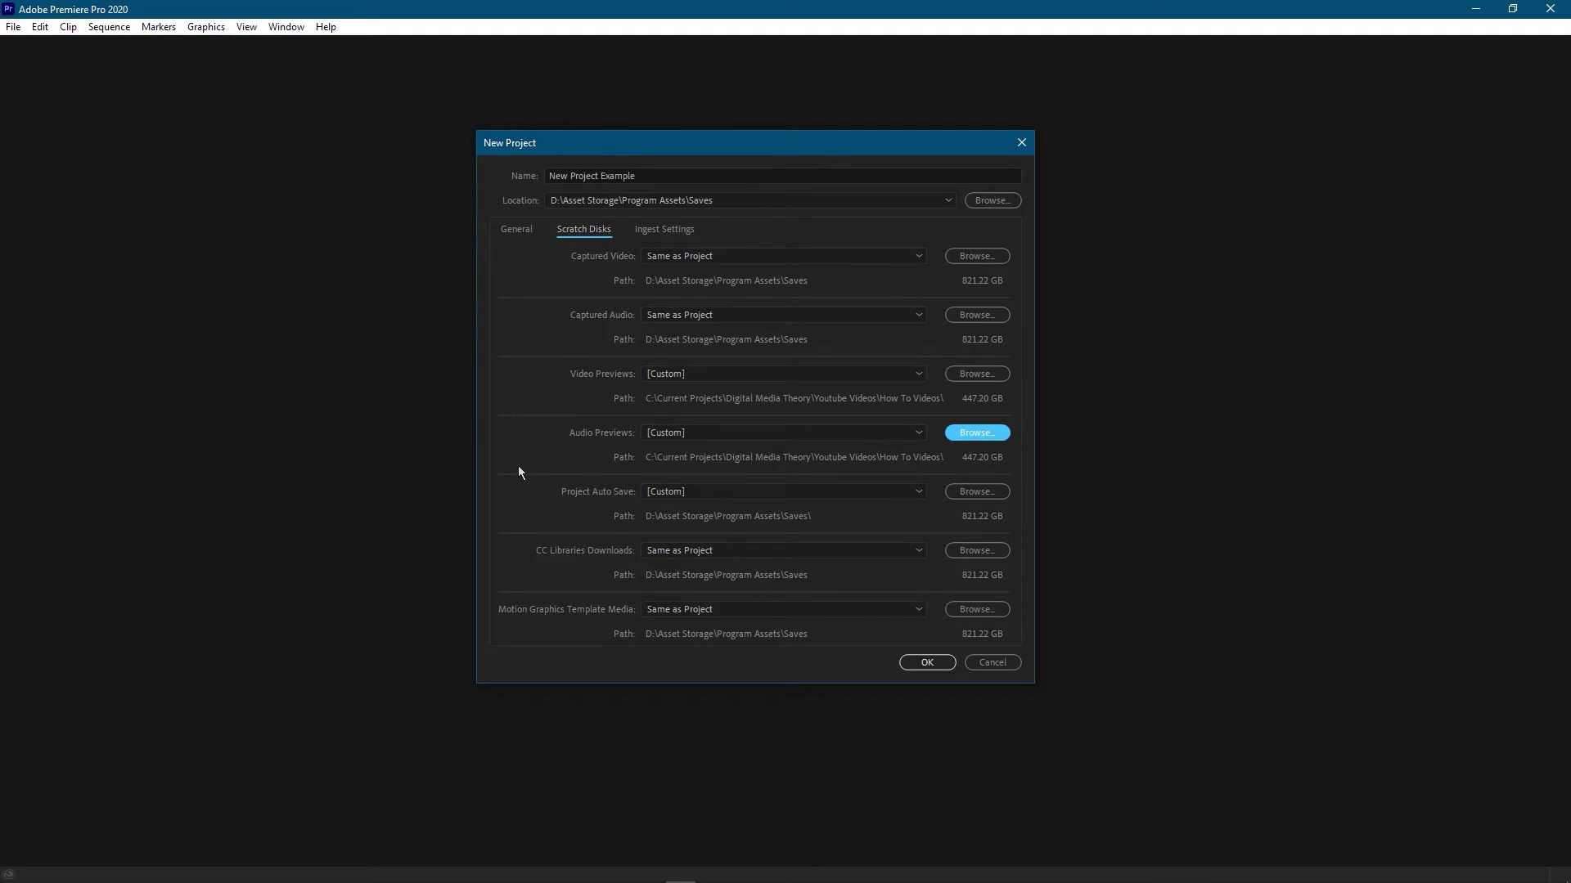
pyautogui.press('Tab')
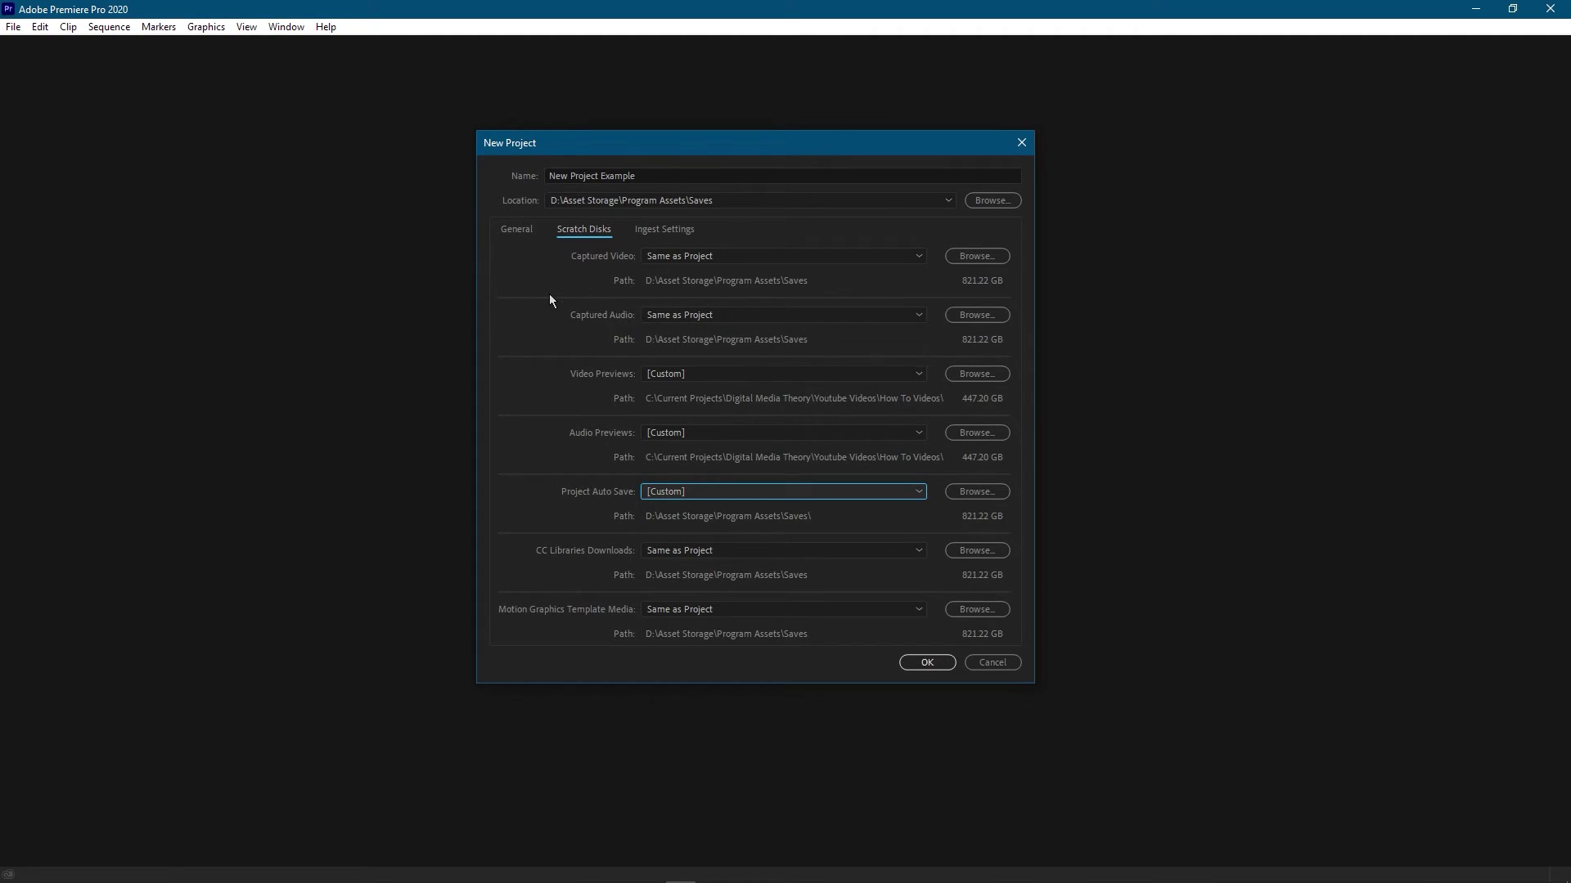
# Enable ingest so clips are copied with the Copy With MD5 Verification preset
pyautogui.click(664, 232)
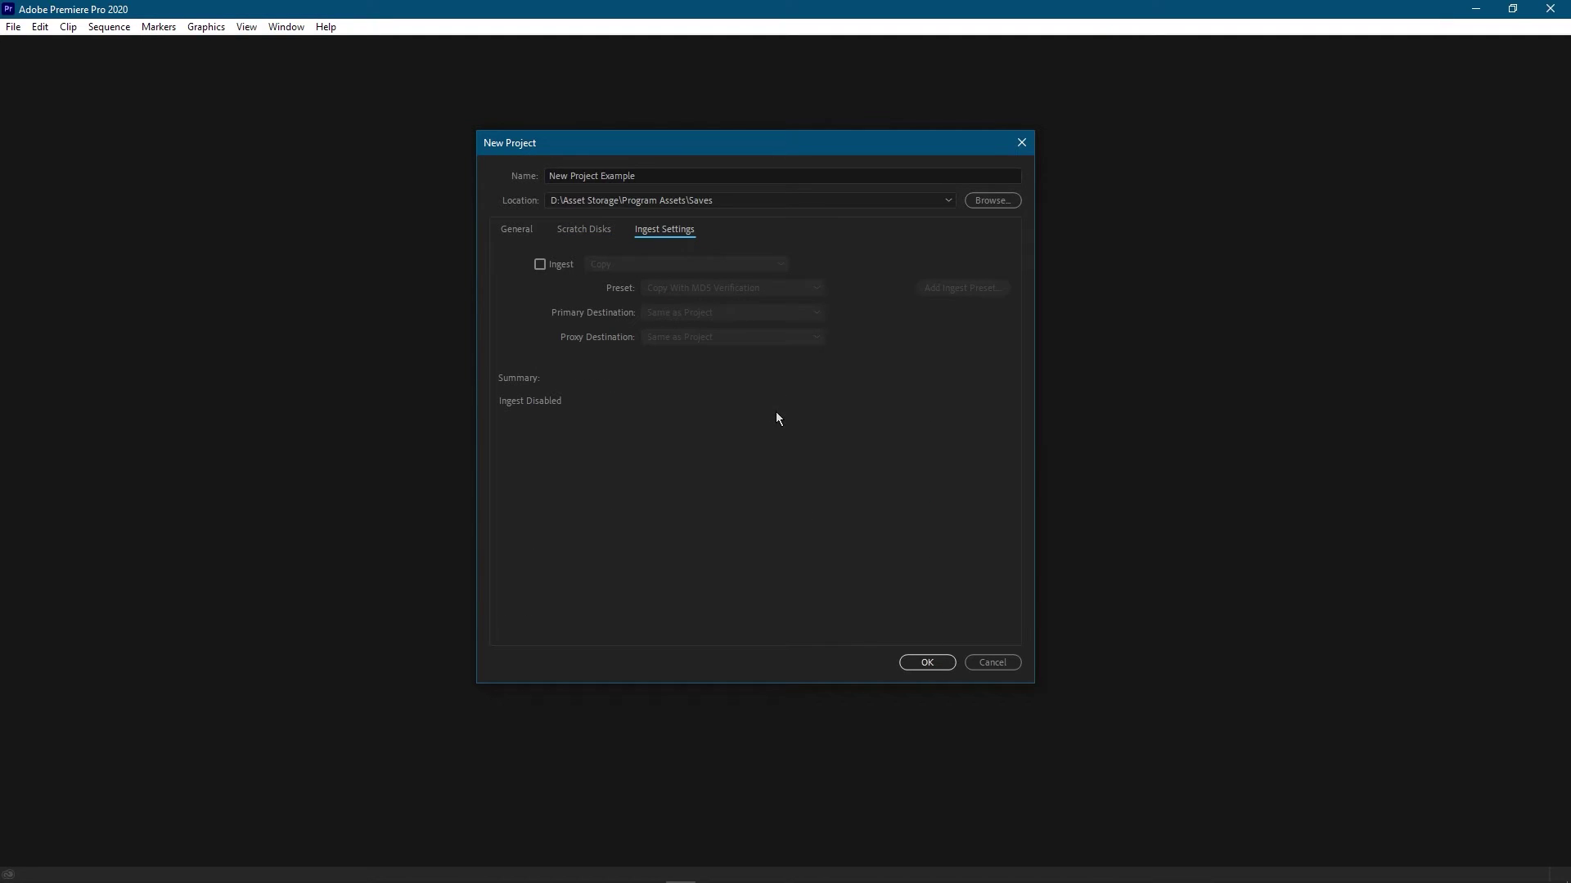
pyautogui.click(541, 264)
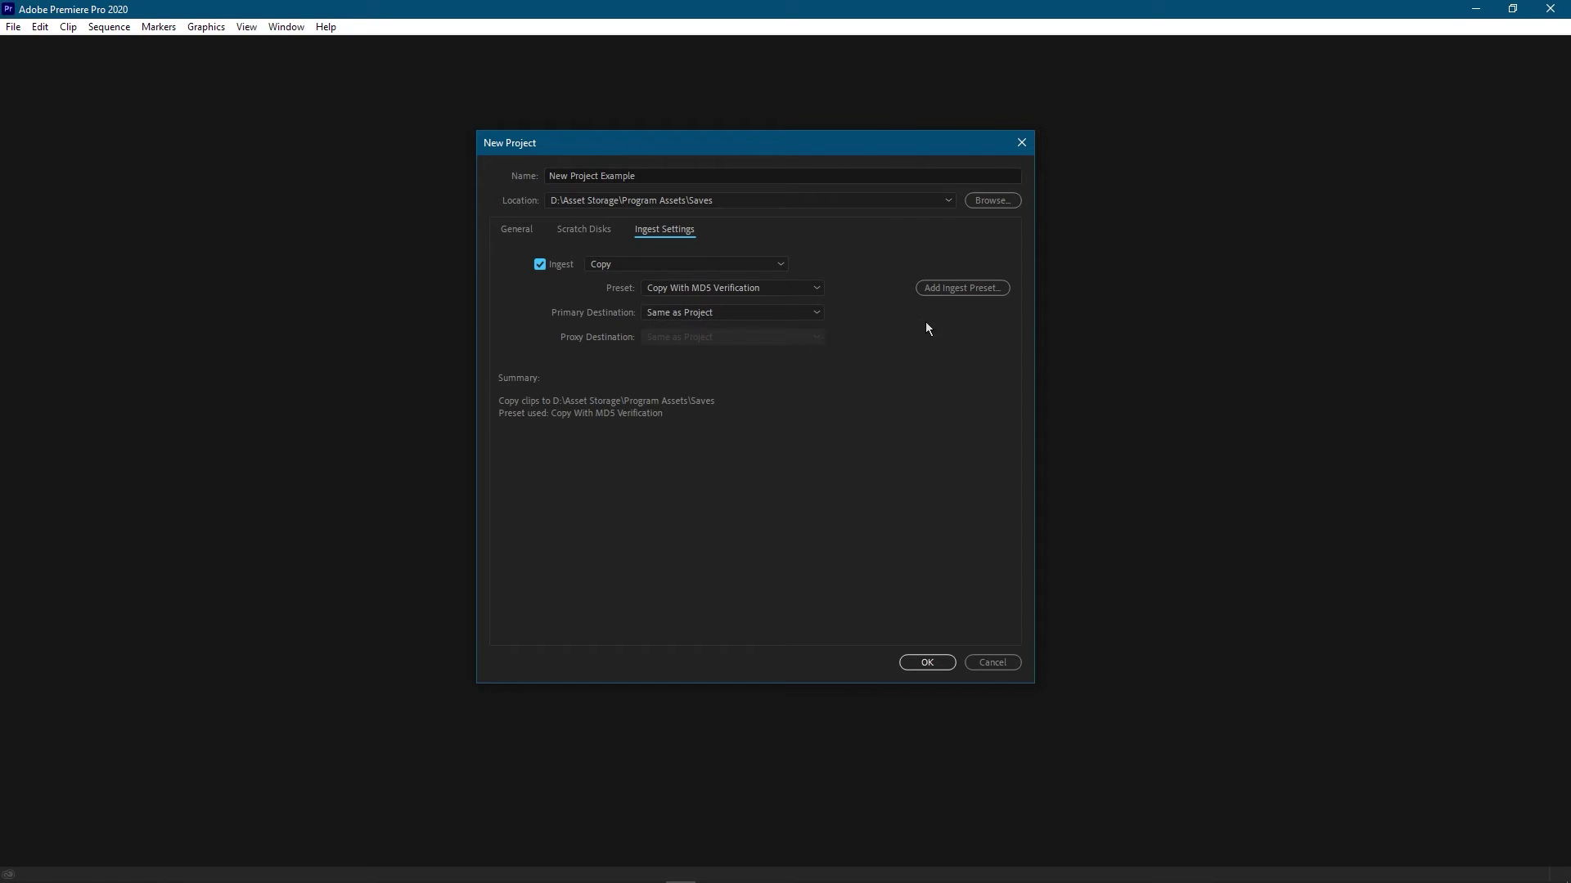
# Change ingest from Copy to Transcode with the Match Source - Apple ProRes 422 LT preset
pyautogui.click(675, 288)
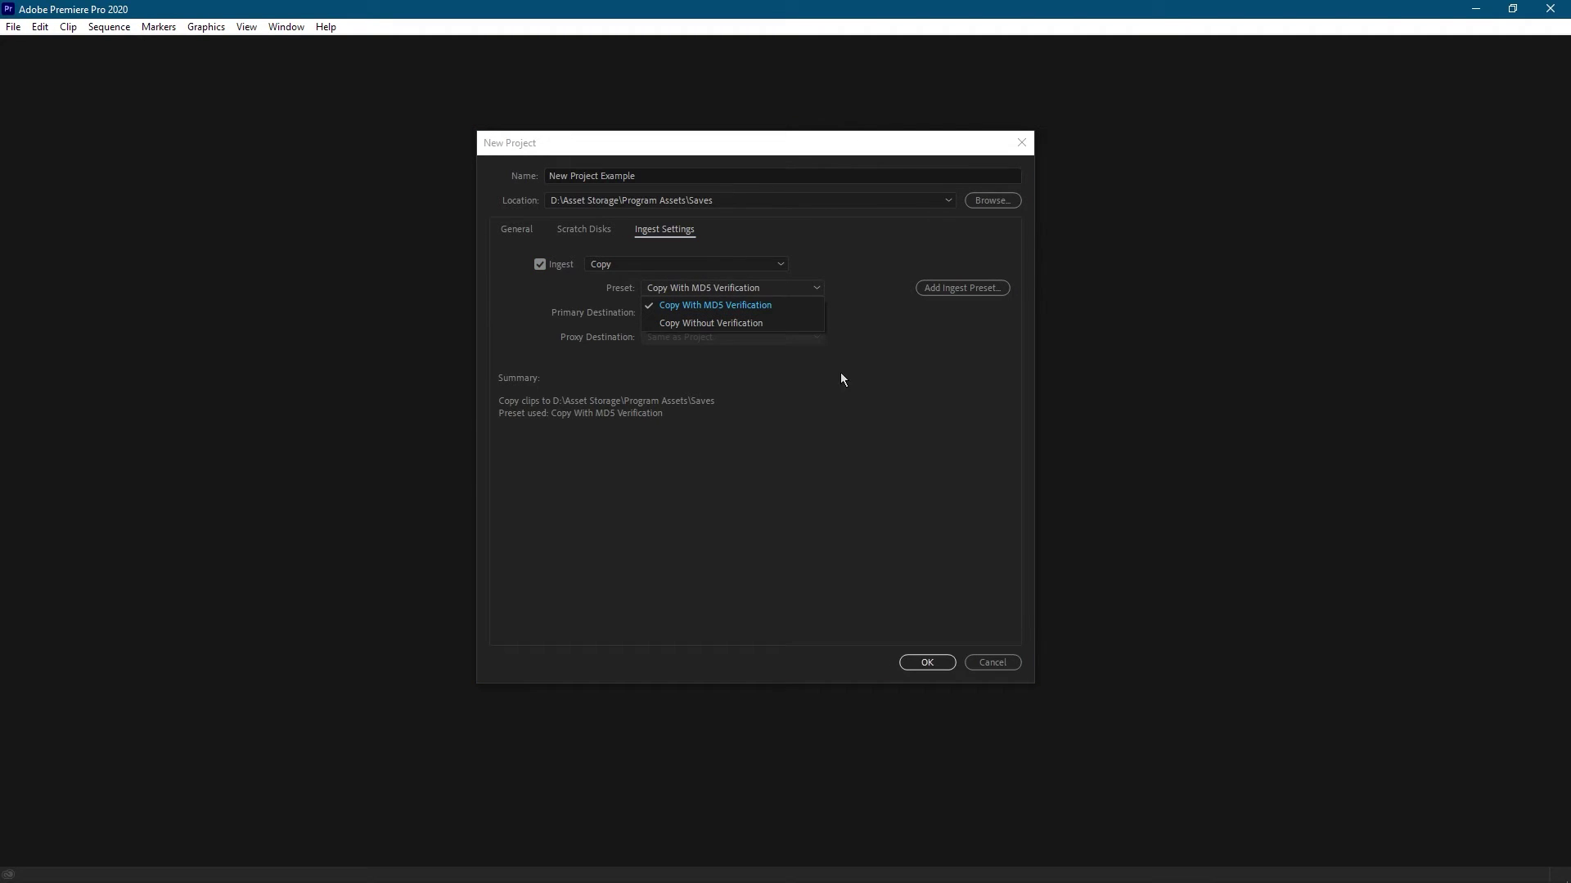
pyautogui.click(854, 392)
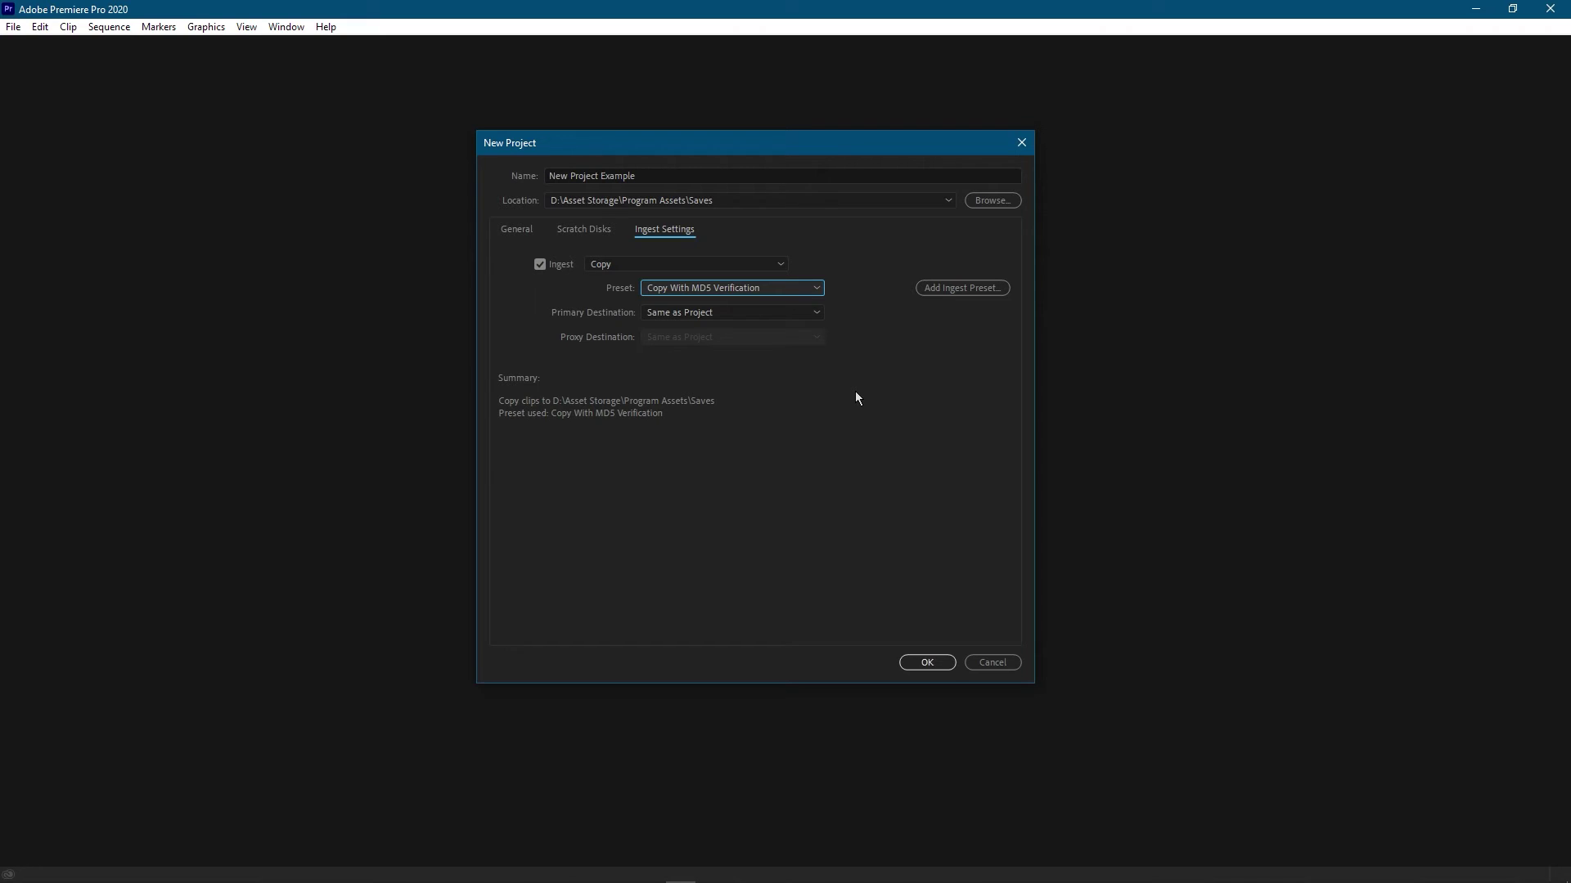
pyautogui.click(695, 264)
pyautogui.click(696, 292)
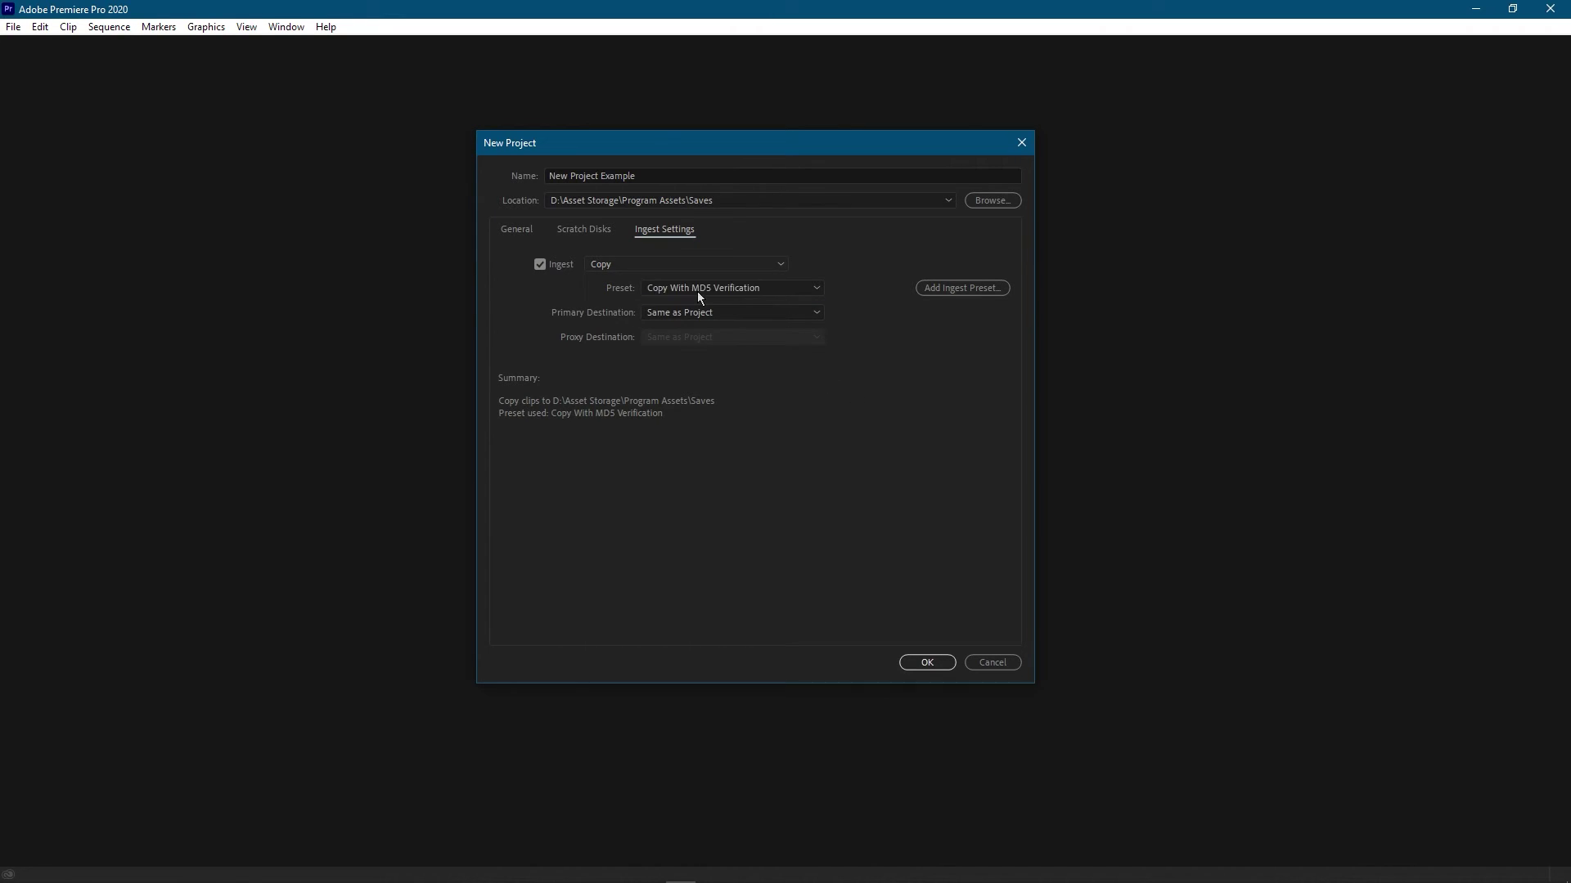
pyautogui.click(704, 292)
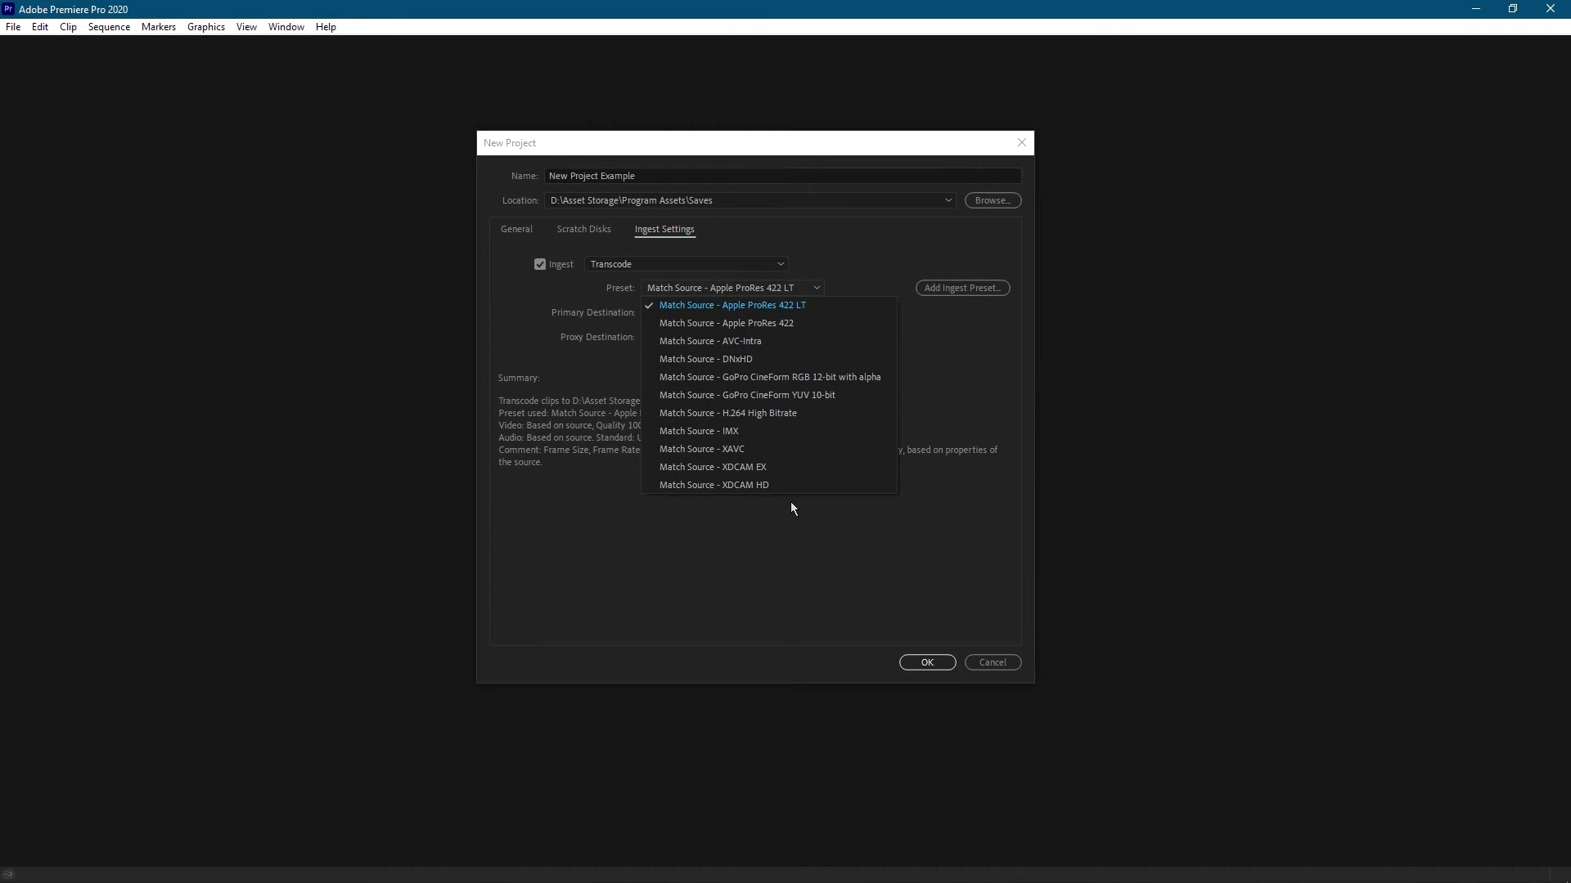
pyautogui.click(781, 440)
pyautogui.click(721, 261)
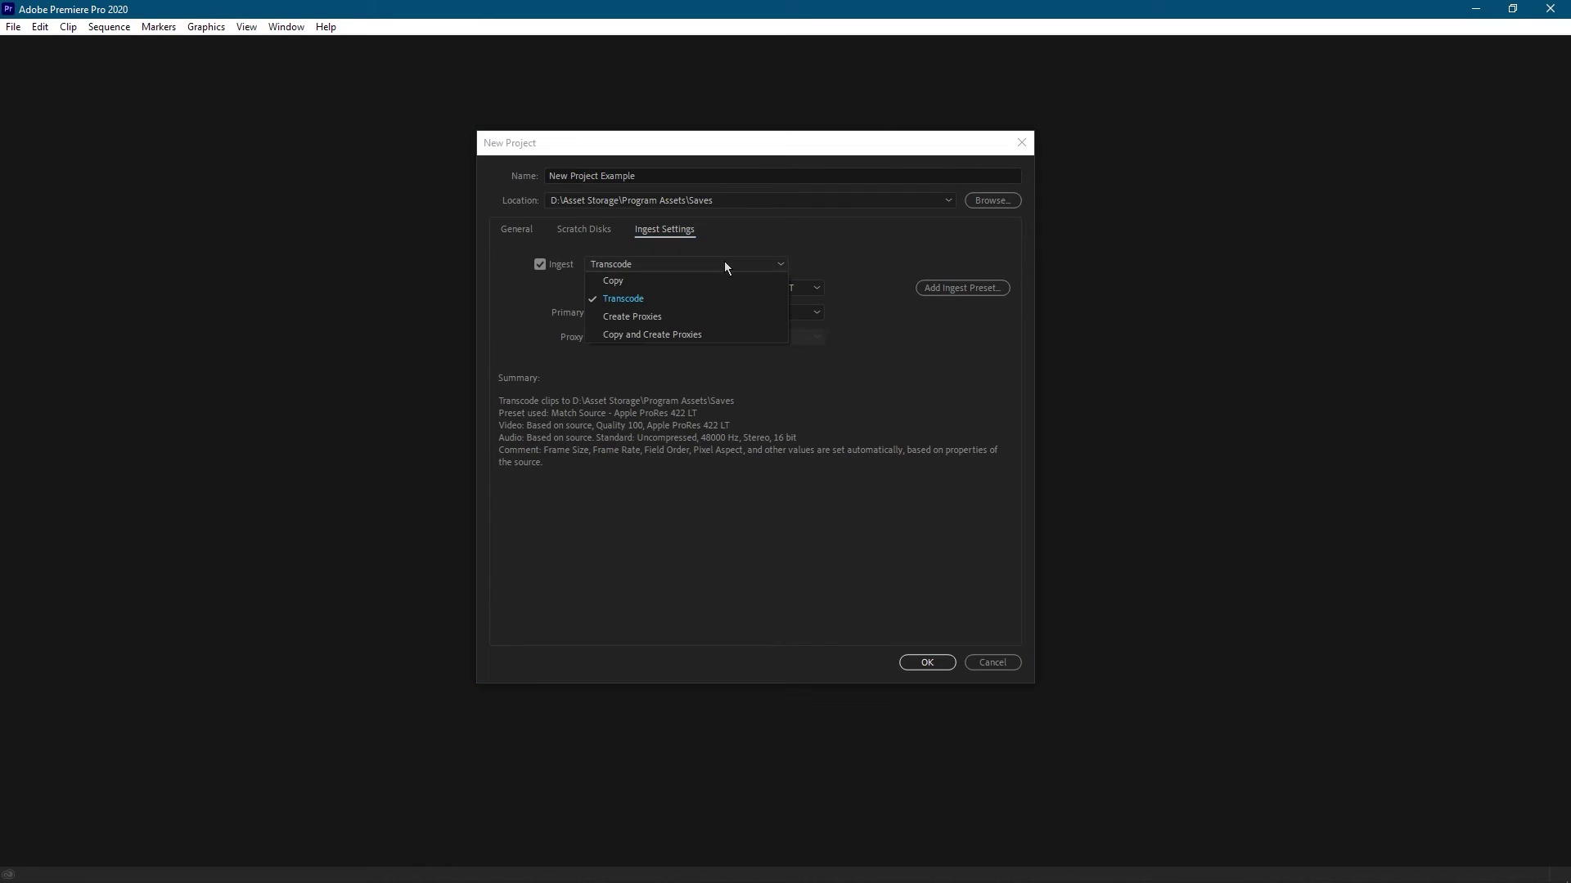
# Pick Create Proxies as the ingest method, then untick Ingest so it reads 'Ingest Disabled'
pyautogui.click(684, 319)
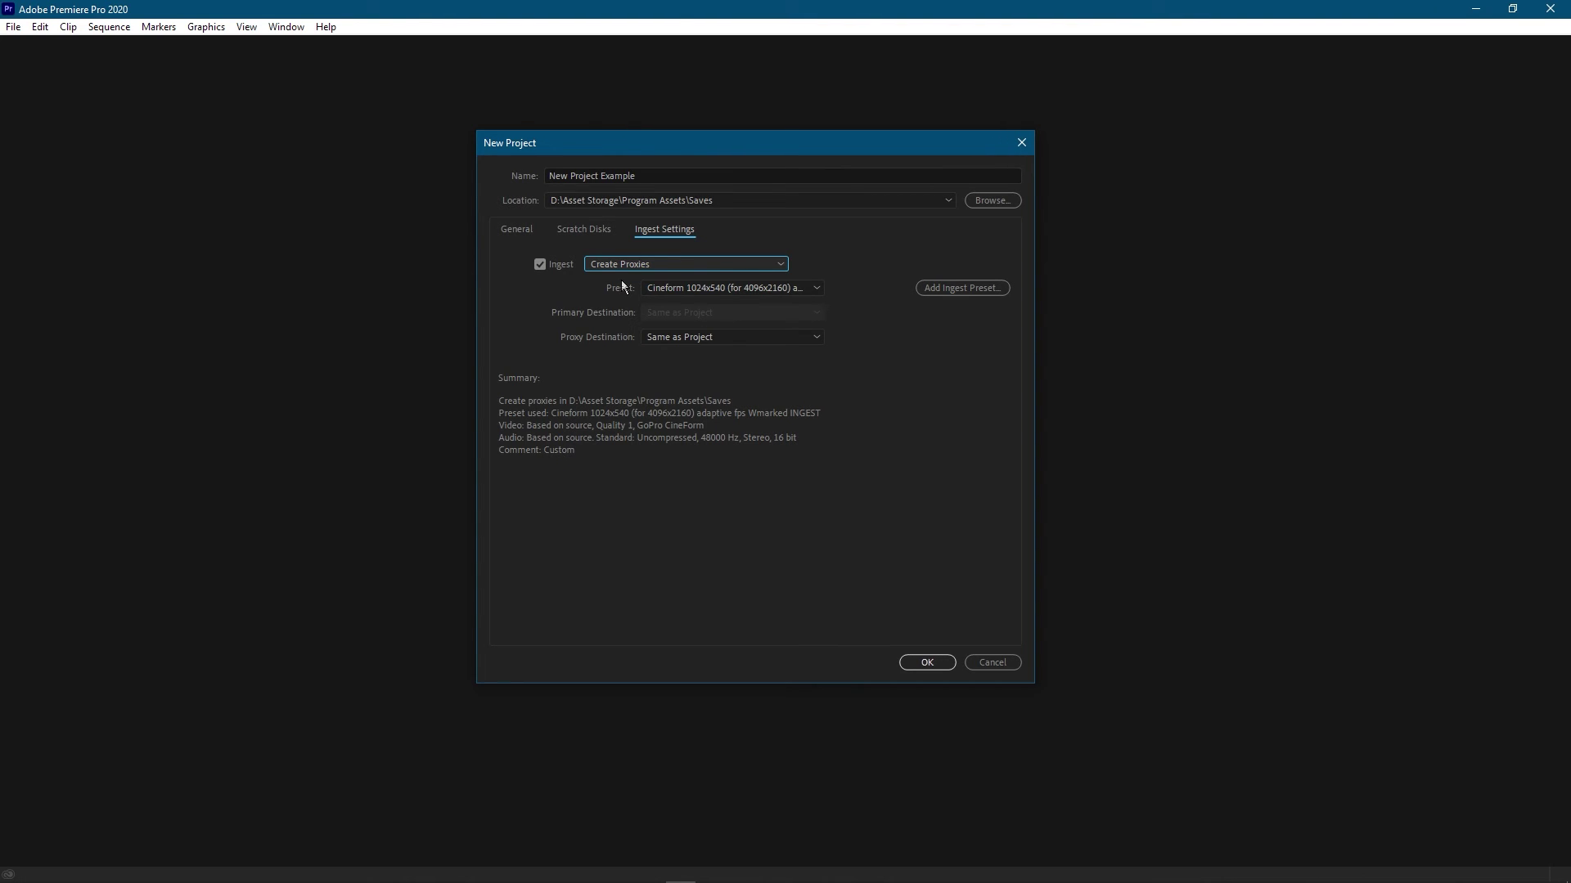
pyautogui.click(638, 265)
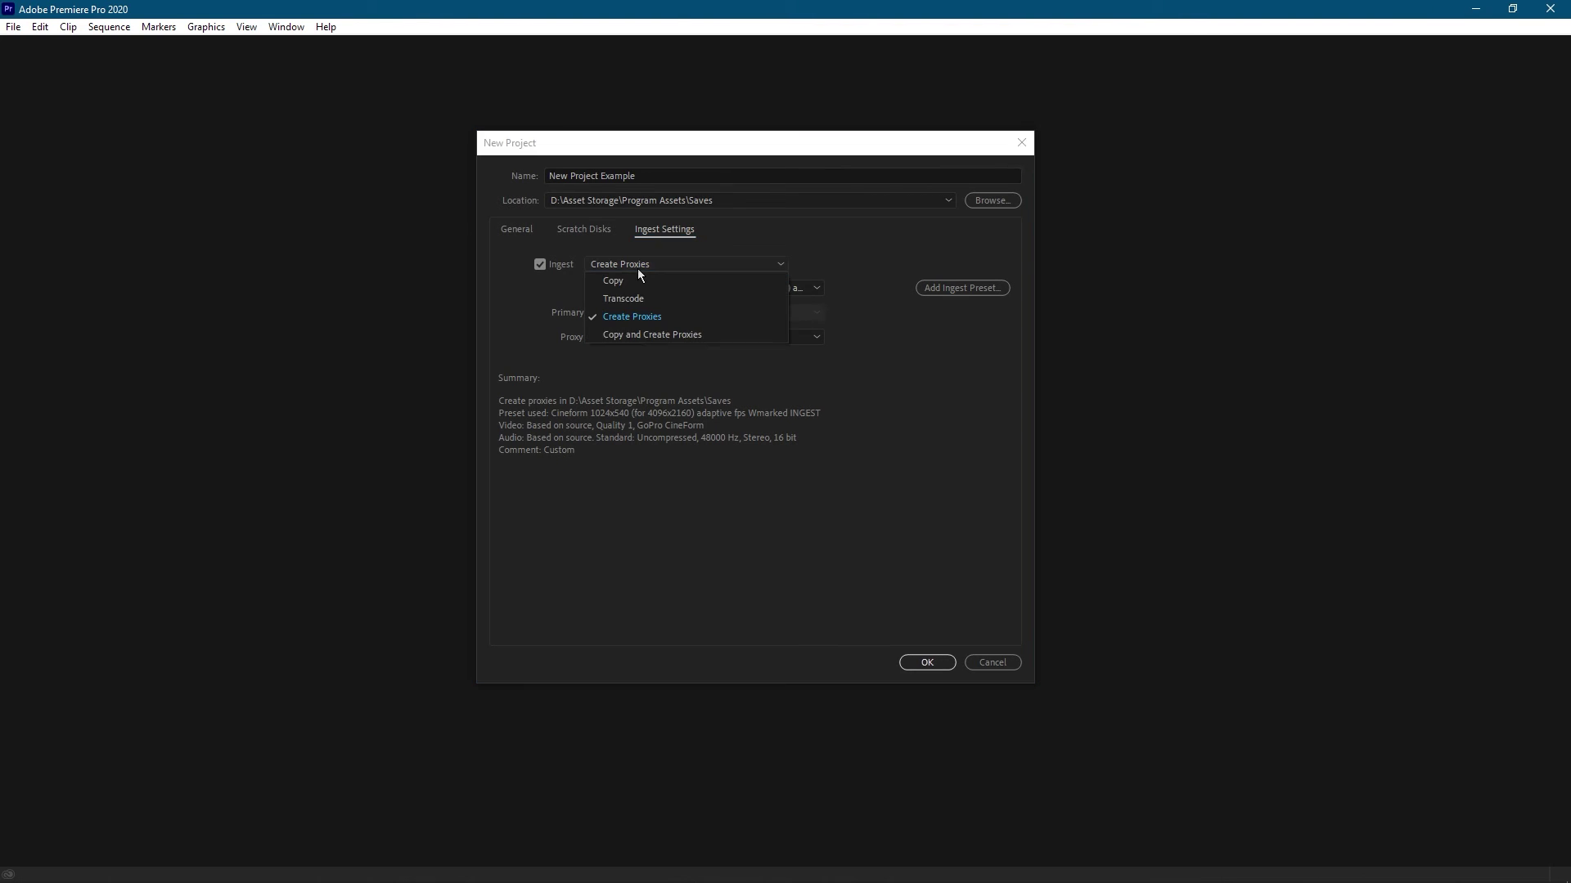
pyautogui.click(659, 319)
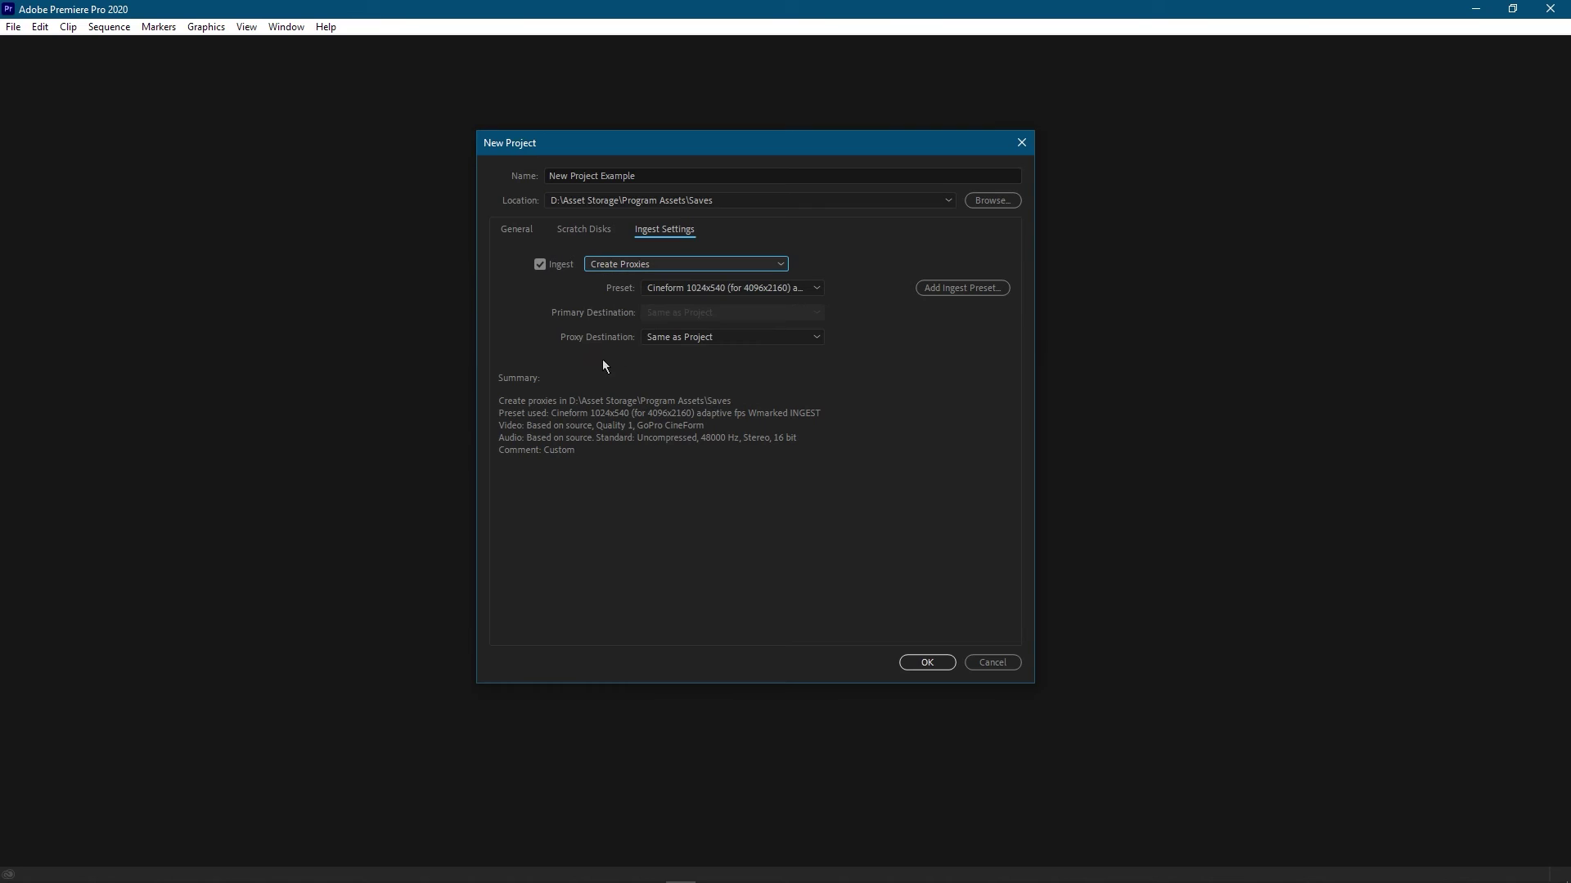
pyautogui.click(542, 270)
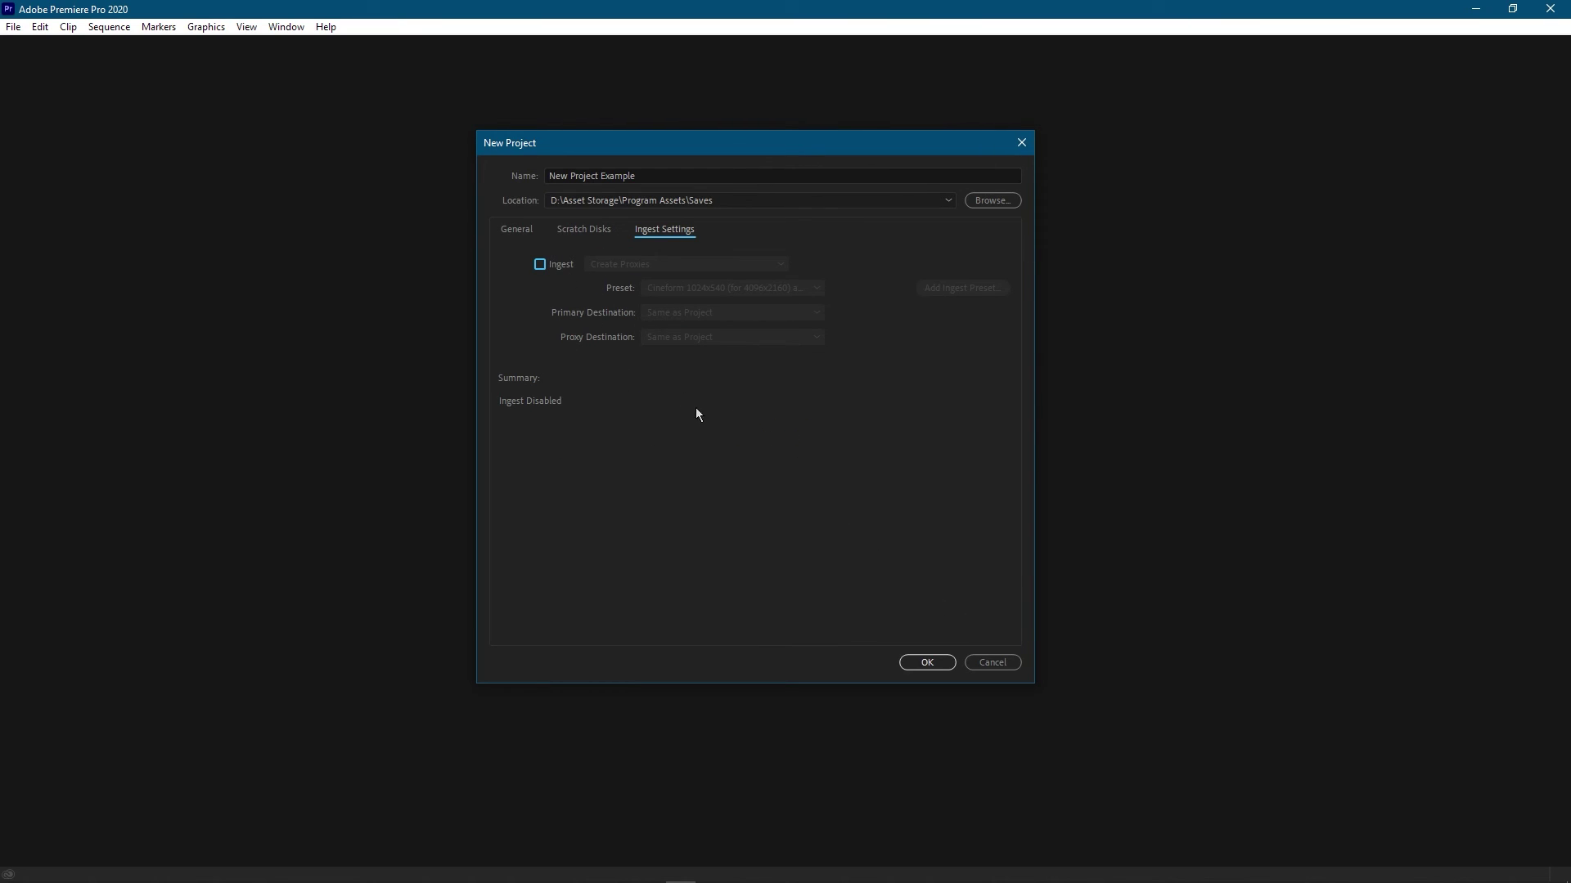
# Look over the General settings, then go back to the Scratch Disks locations
pyautogui.click(517, 230)
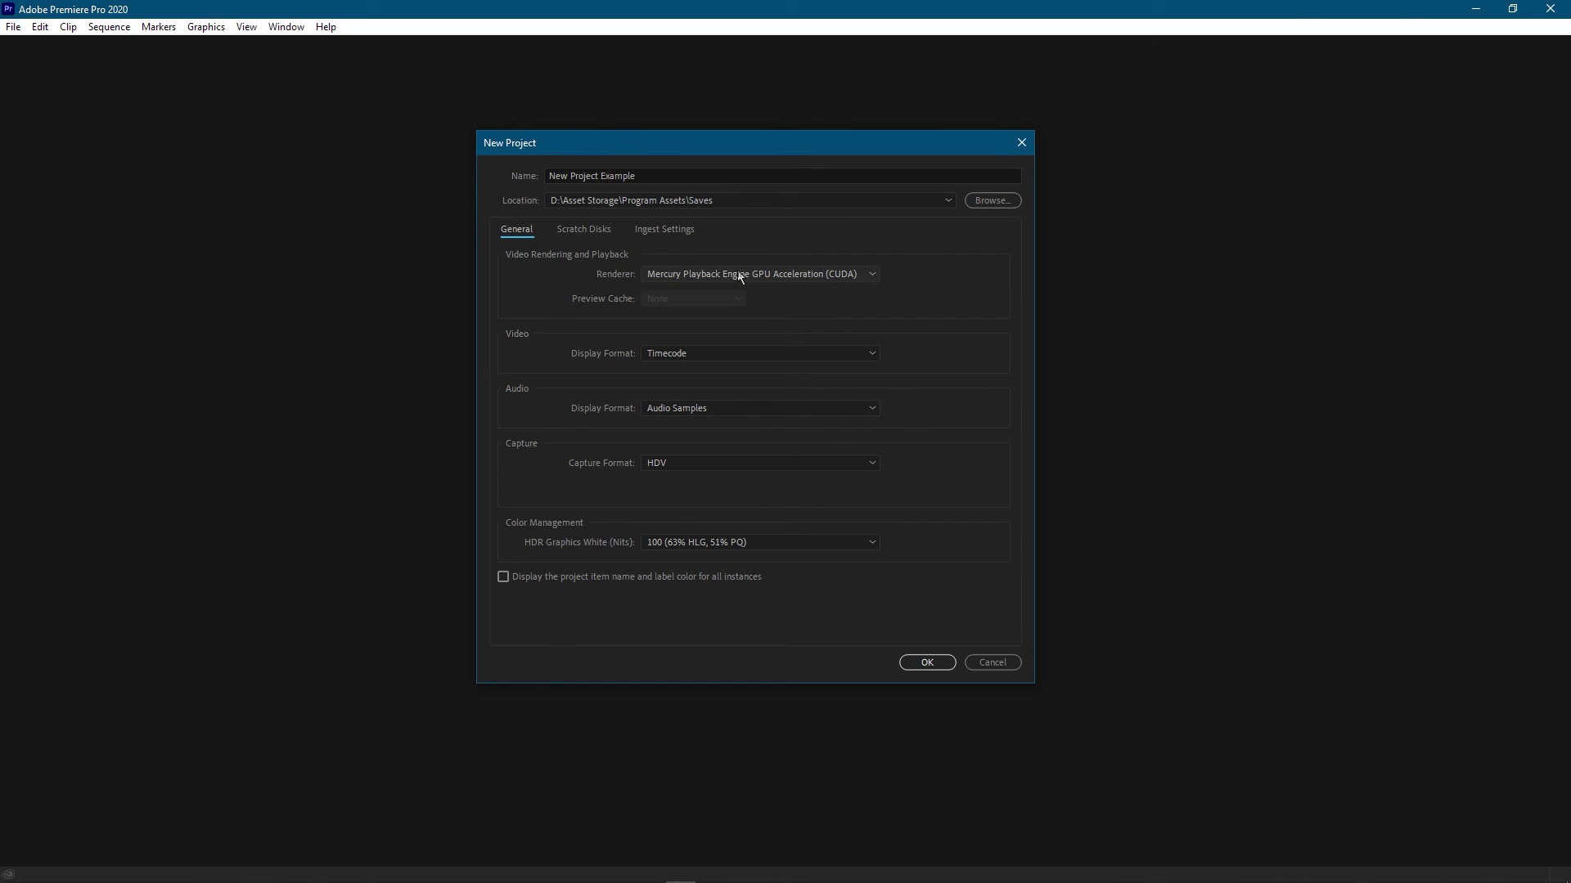
pyautogui.click(583, 229)
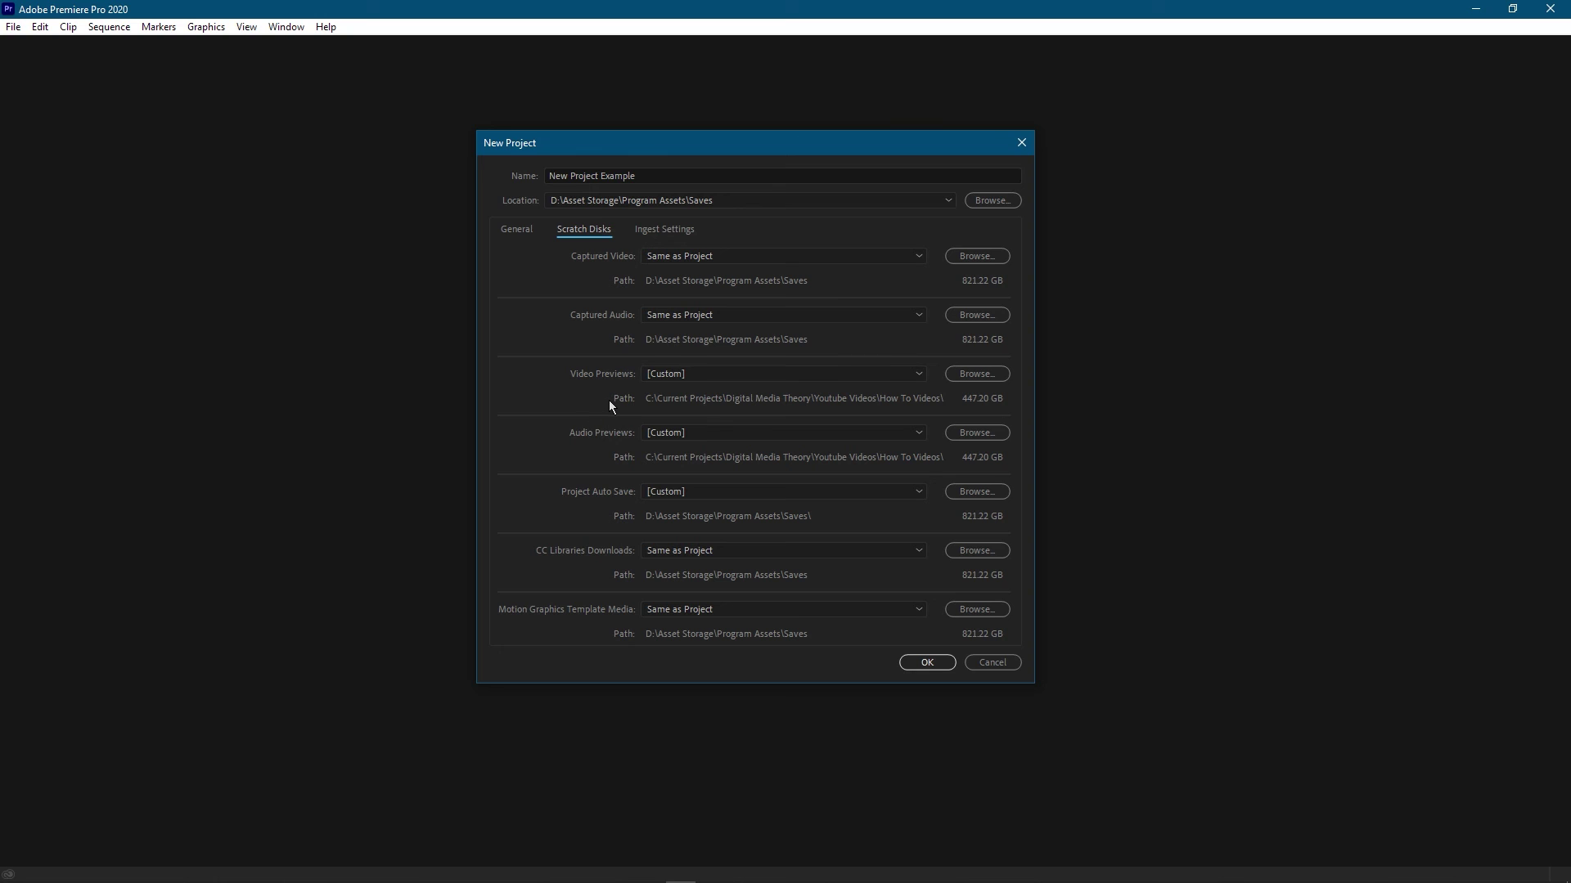
# Accept the dialog with OK to create the 'New Project Example' project
pyautogui.click(926, 662)
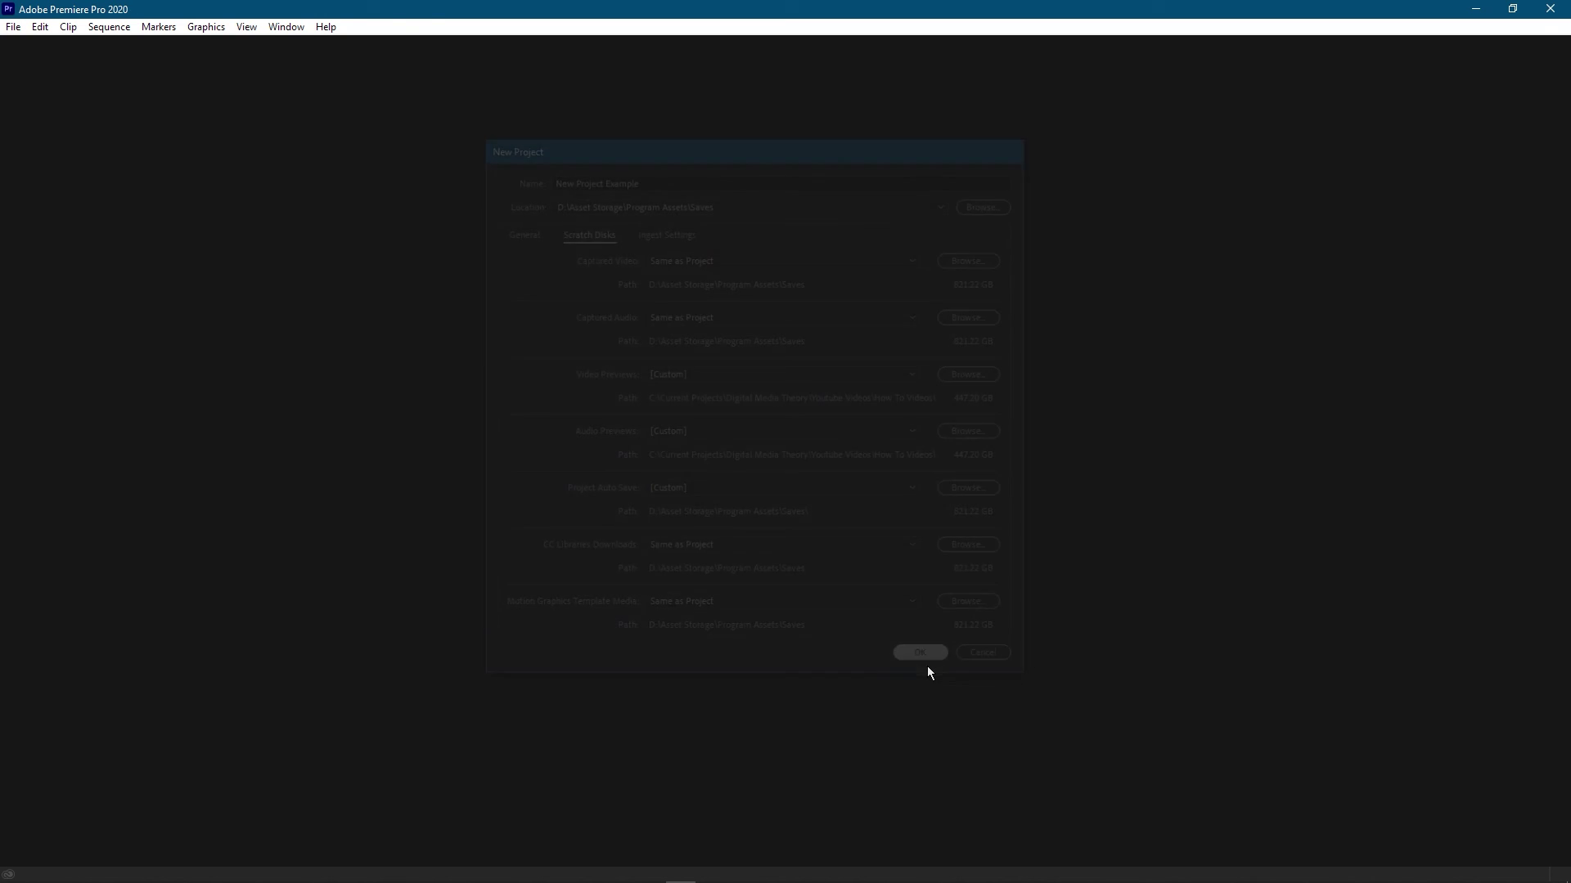